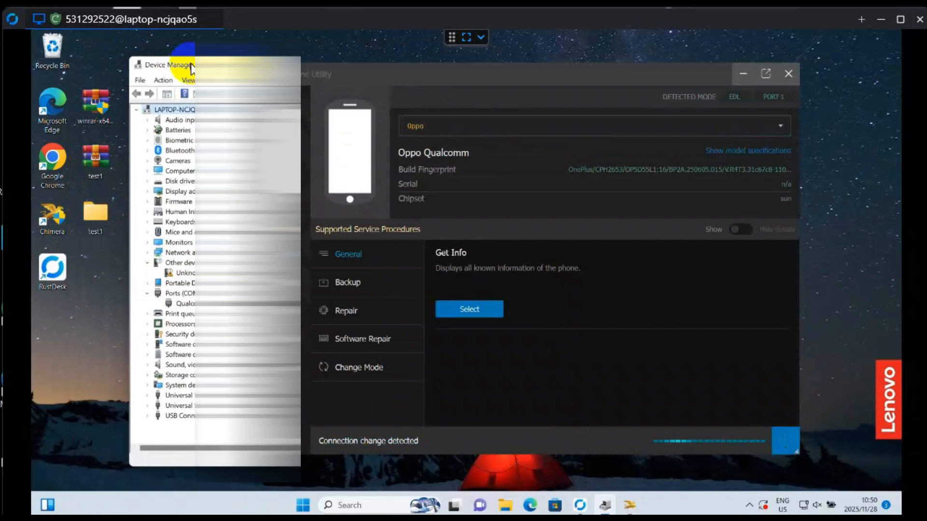
- Open the Update Firmware procedure under Software Repair and browse to the Desktop folder for the firmware file
click(360, 337)
click(474, 310)
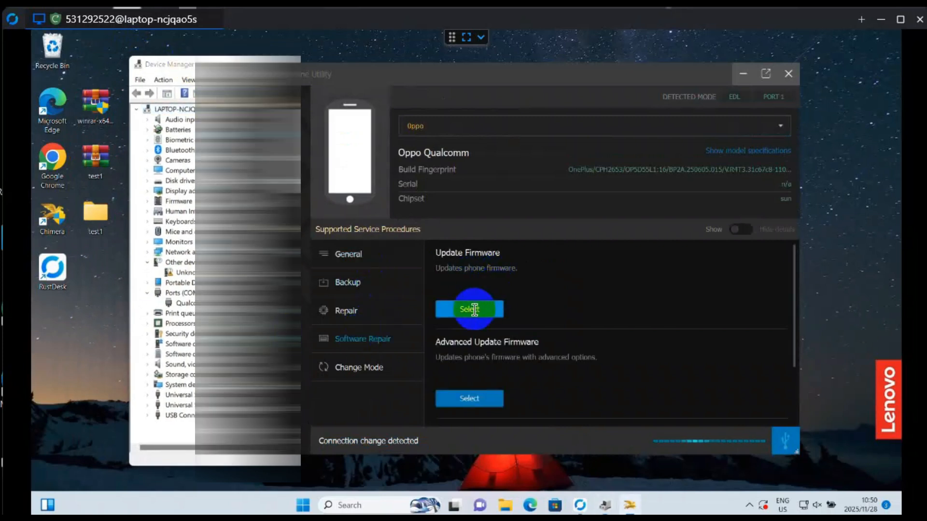
click(748, 312)
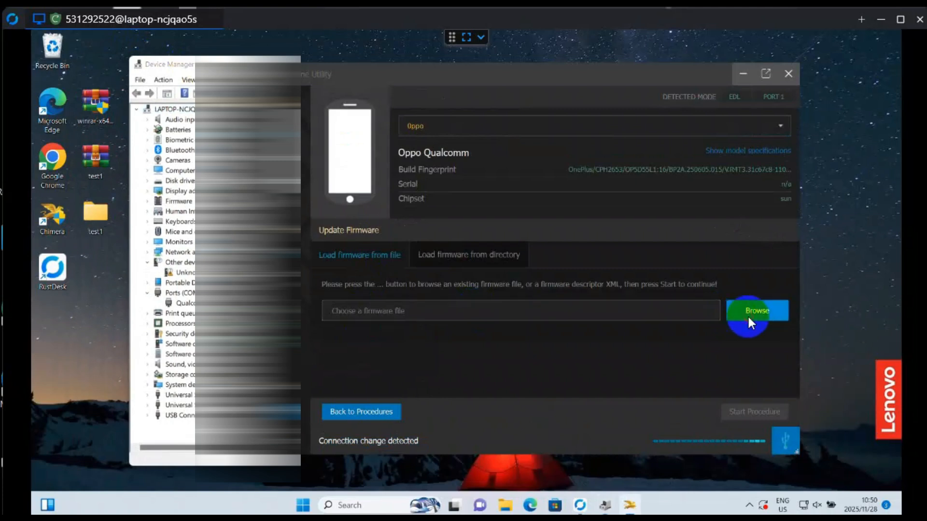
click(284, 183)
drag(531, 71, 451, 74)
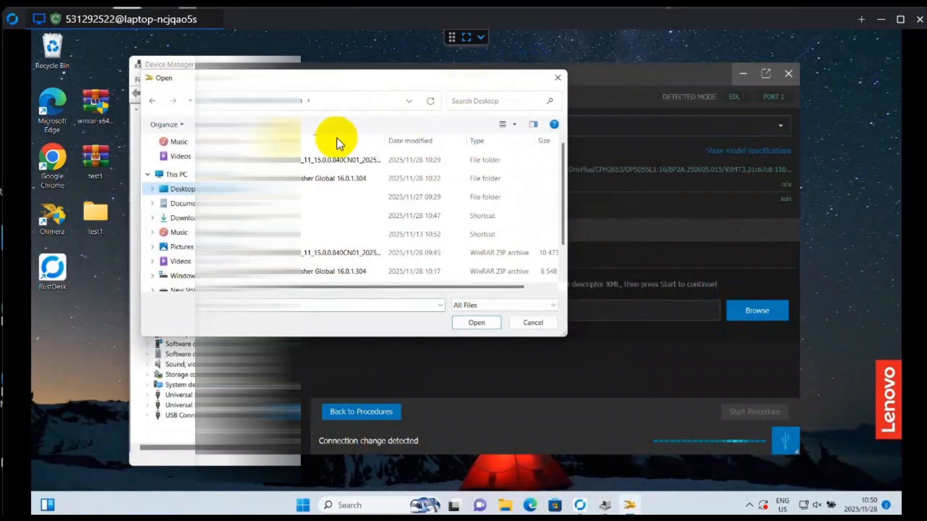
click(270, 160)
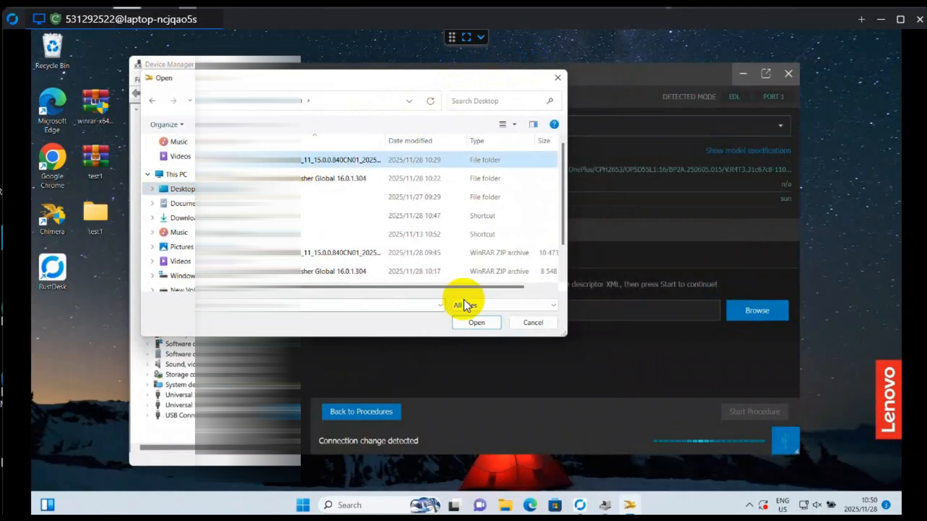
click(478, 324)
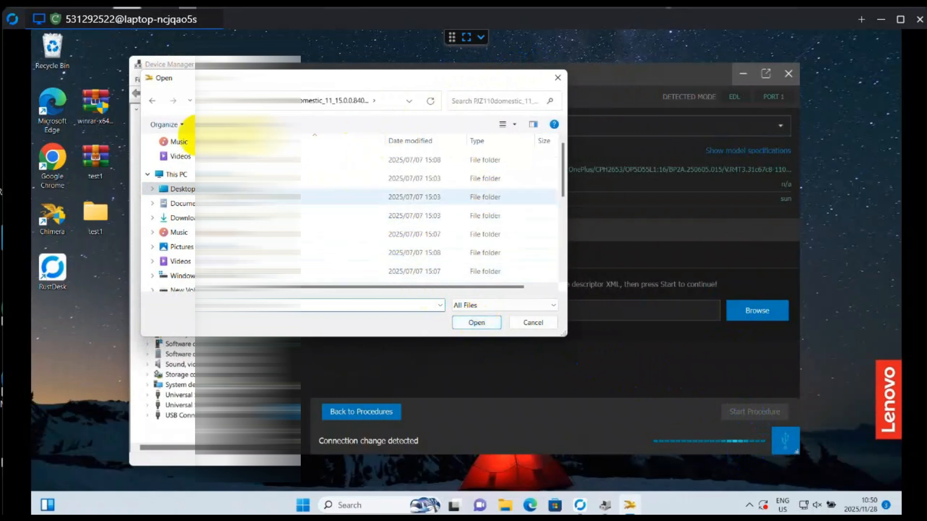
click(183, 191)
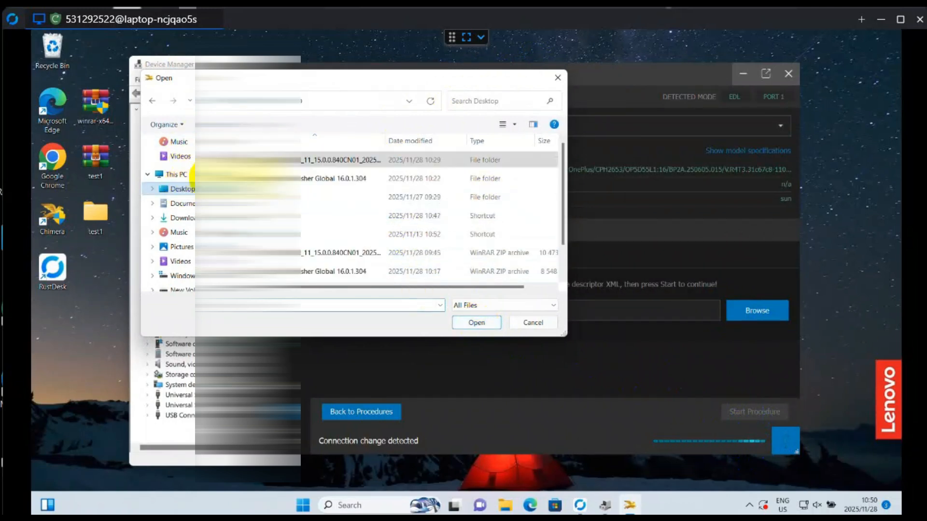
click(306, 174)
click(309, 252)
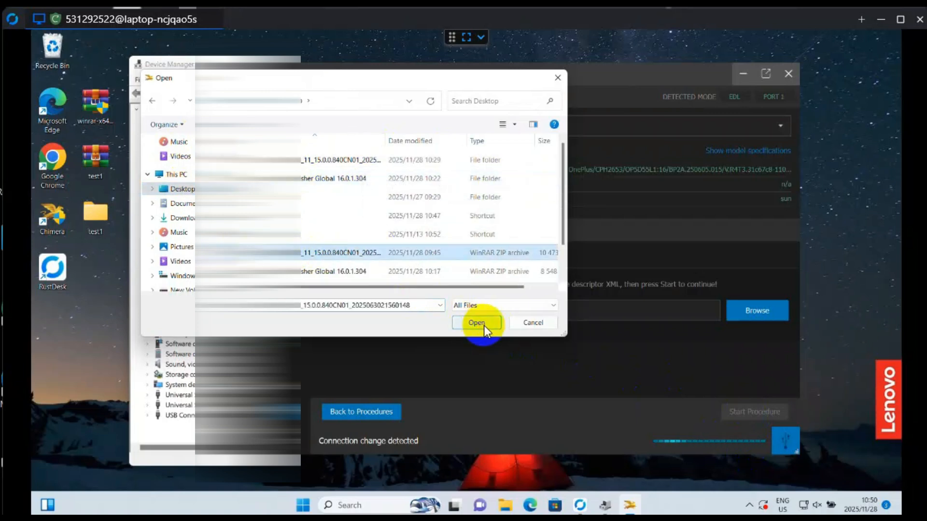
click(477, 323)
click(756, 410)
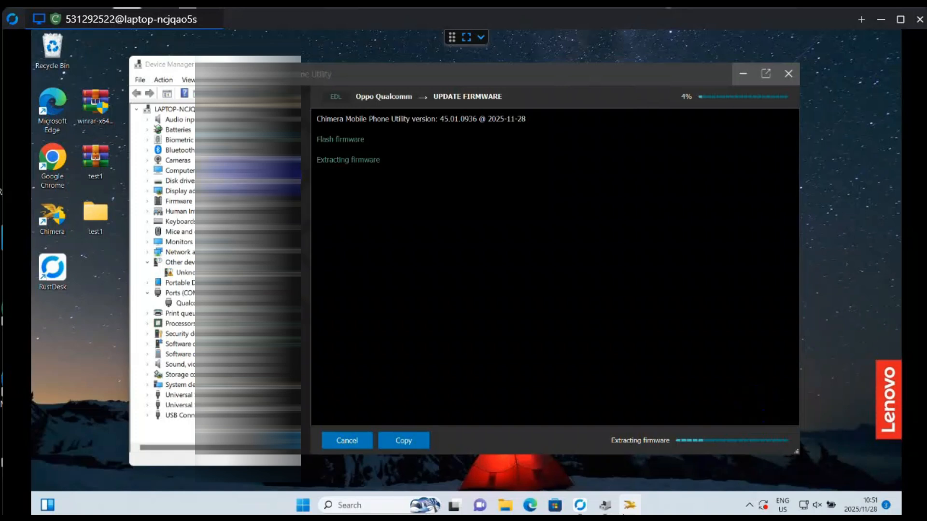
click(181, 63)
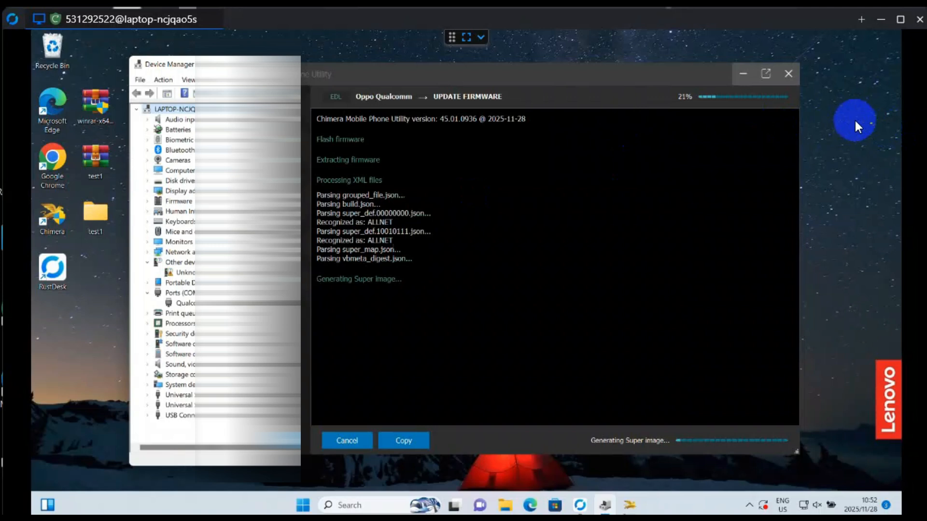
right_click(853, 118)
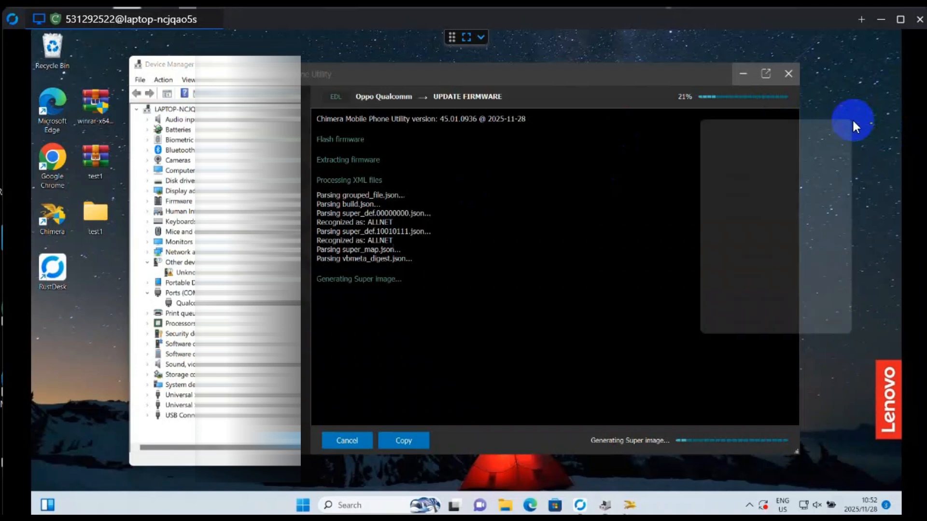
click(745, 195)
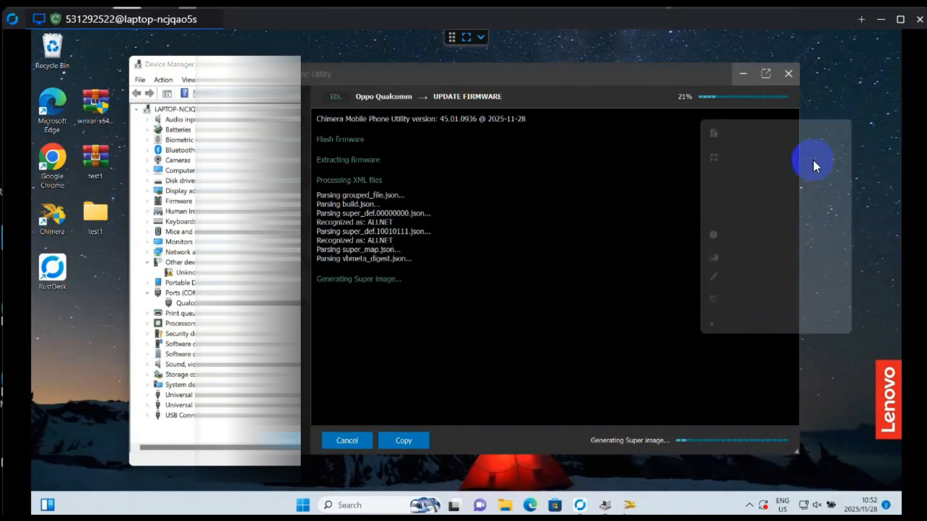
right_click(864, 126)
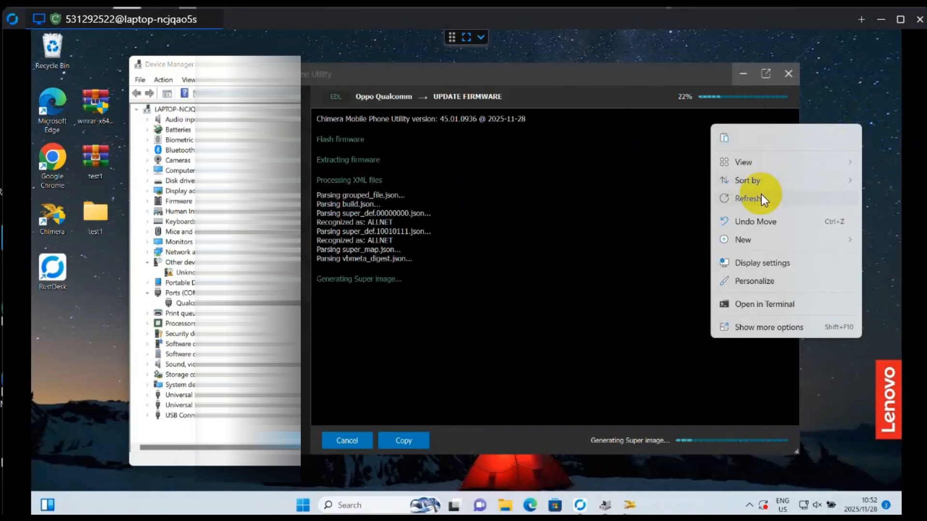
click(761, 195)
right_click(891, 108)
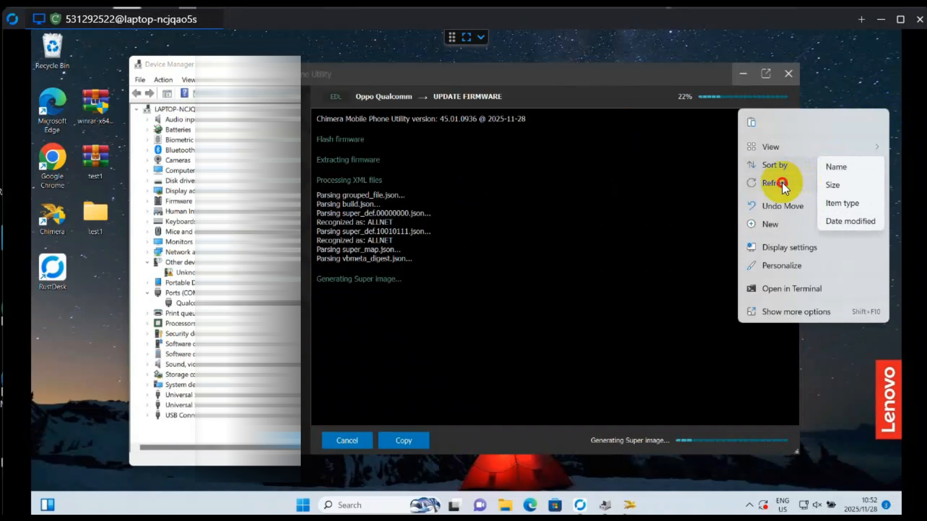
click(782, 183)
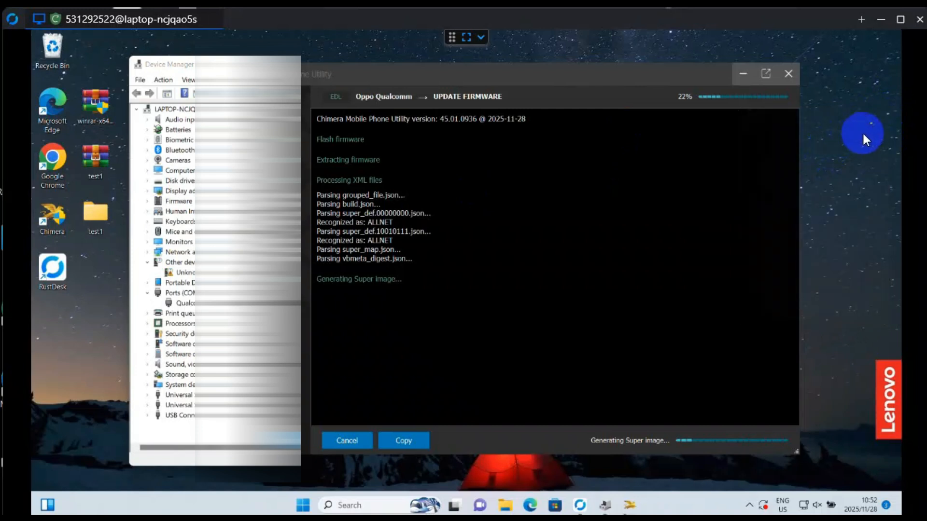
right_click(863, 134)
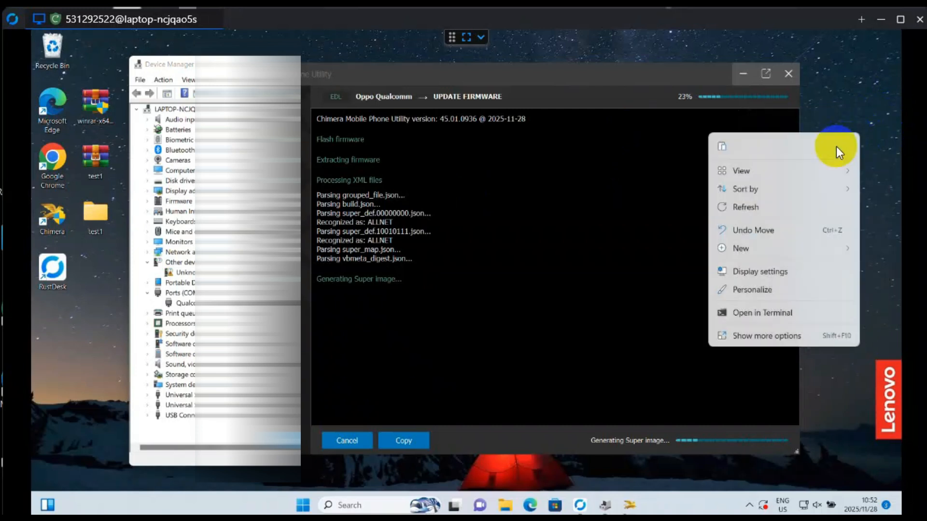
click(775, 205)
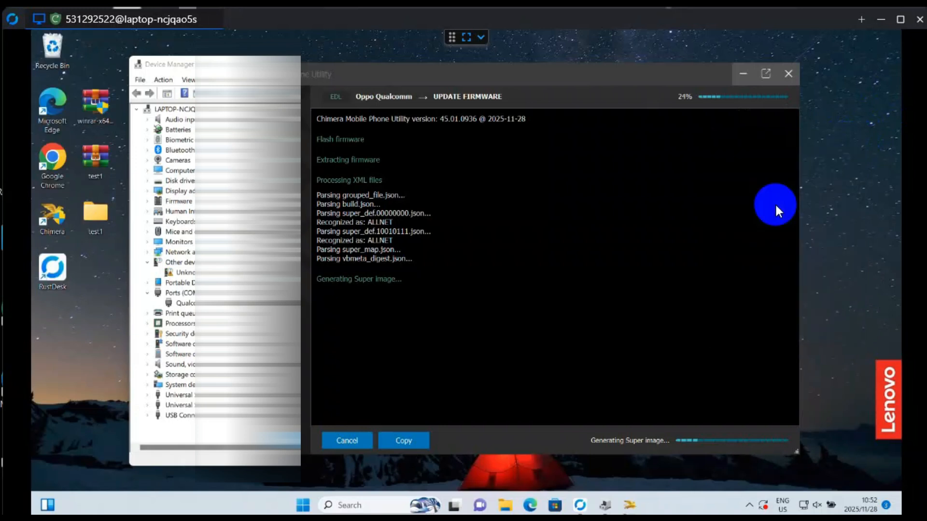
right_click(879, 118)
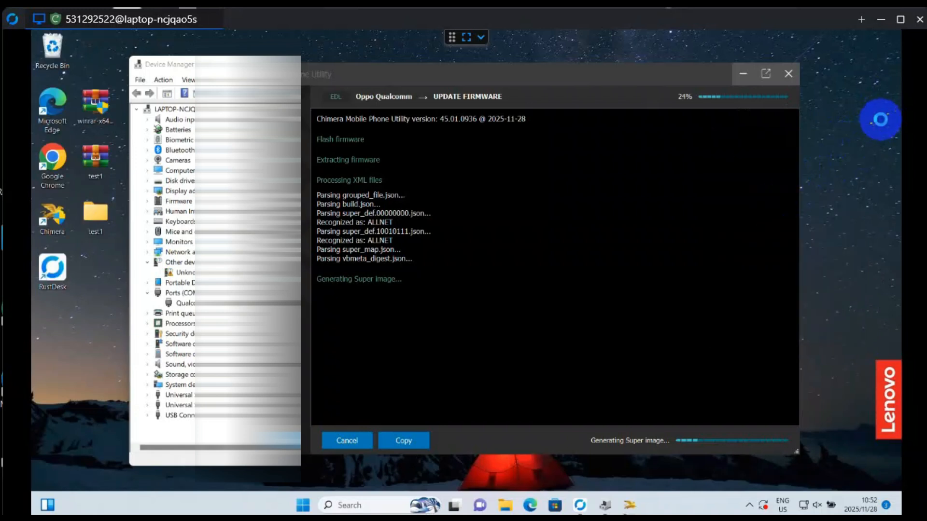
click(775, 192)
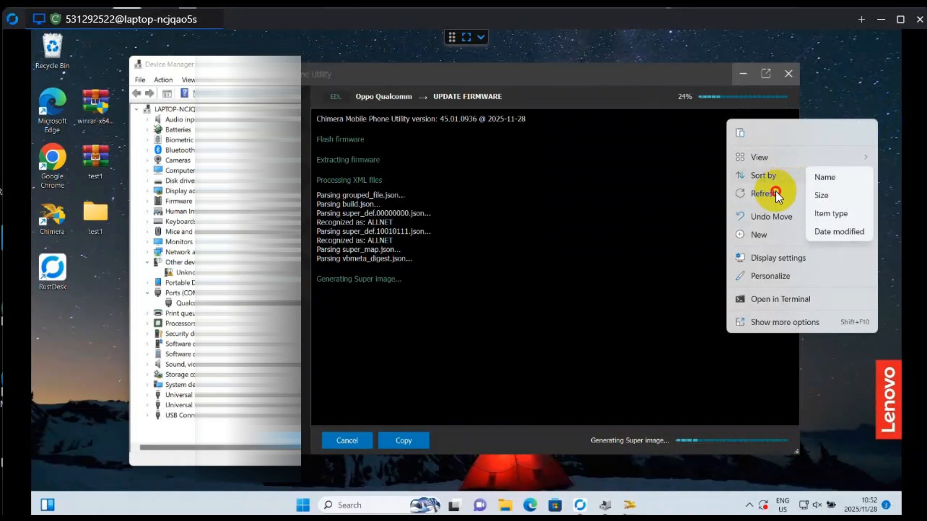
right_click(891, 121)
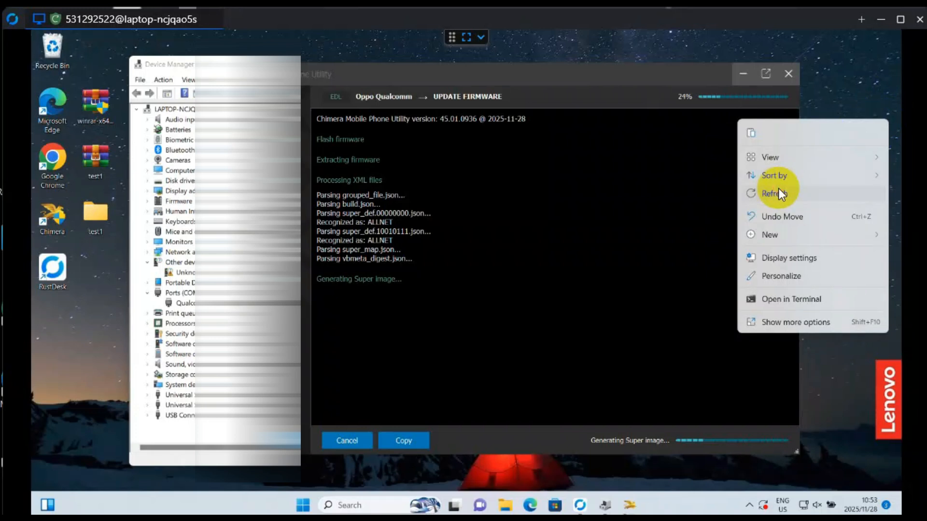
click(779, 188)
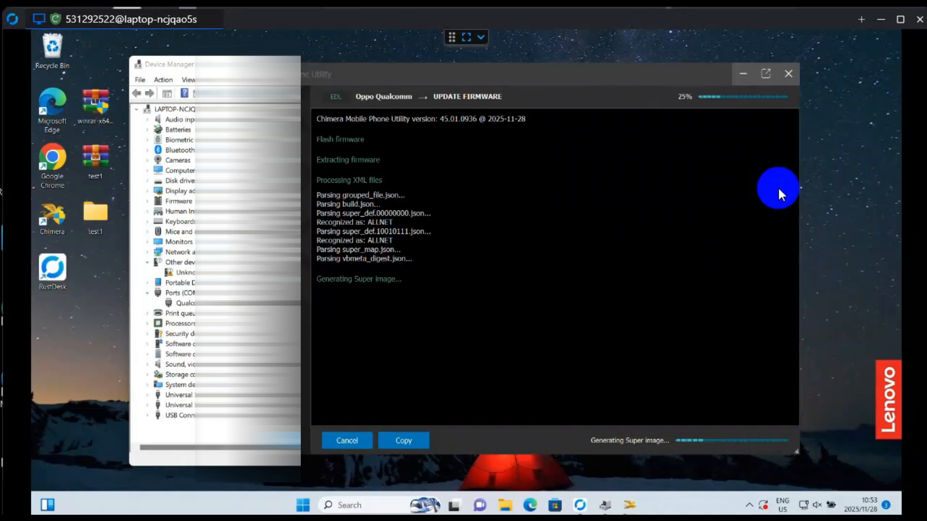
right_click(872, 151)
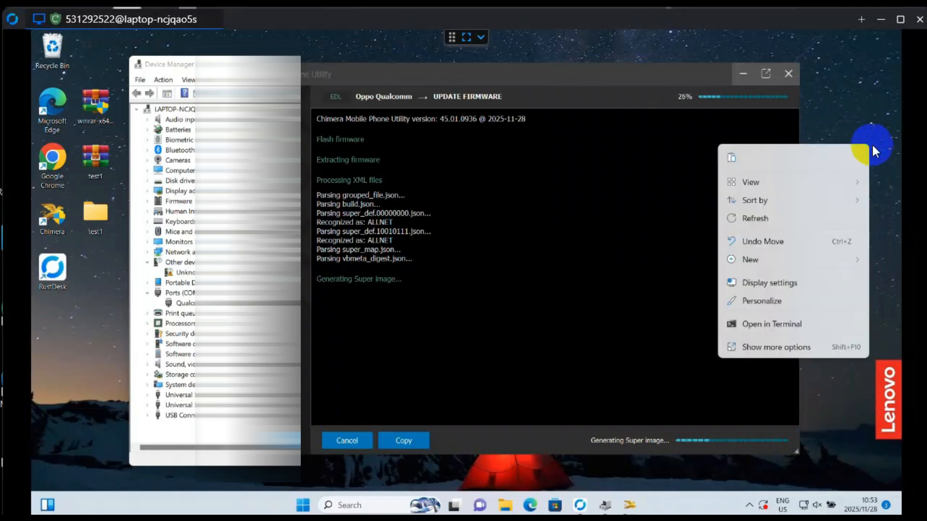
click(776, 218)
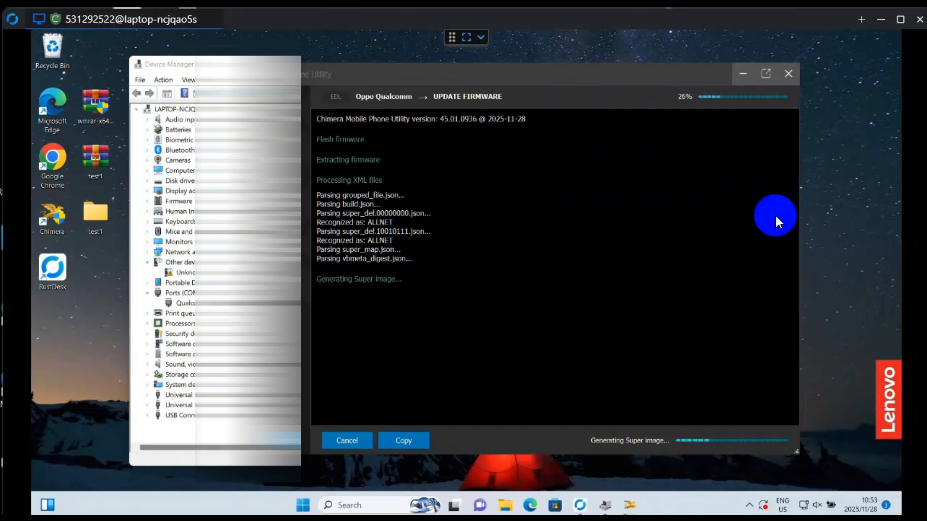
right_click(864, 123)
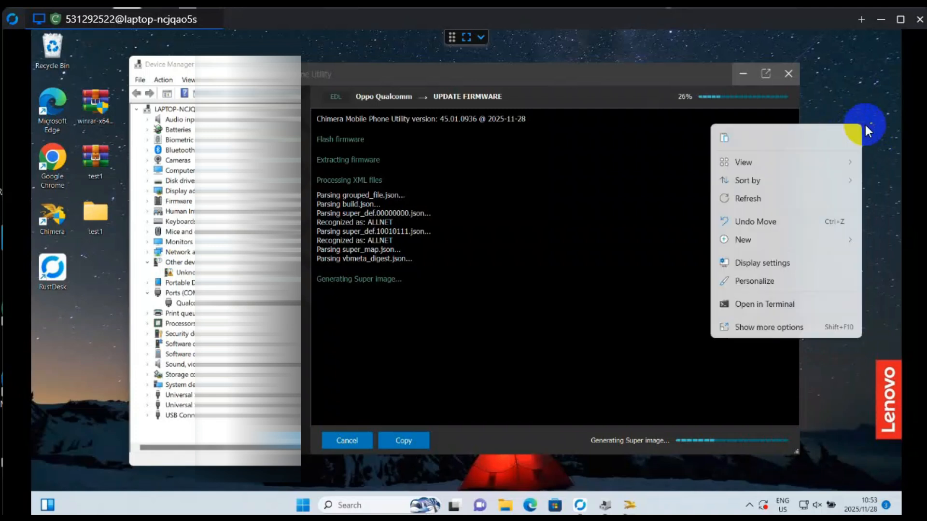
click(766, 200)
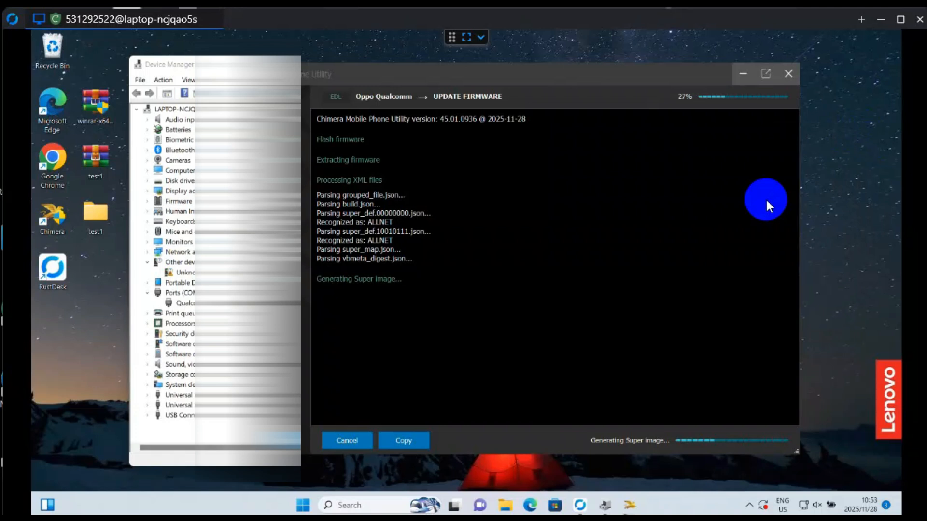
right_click(868, 127)
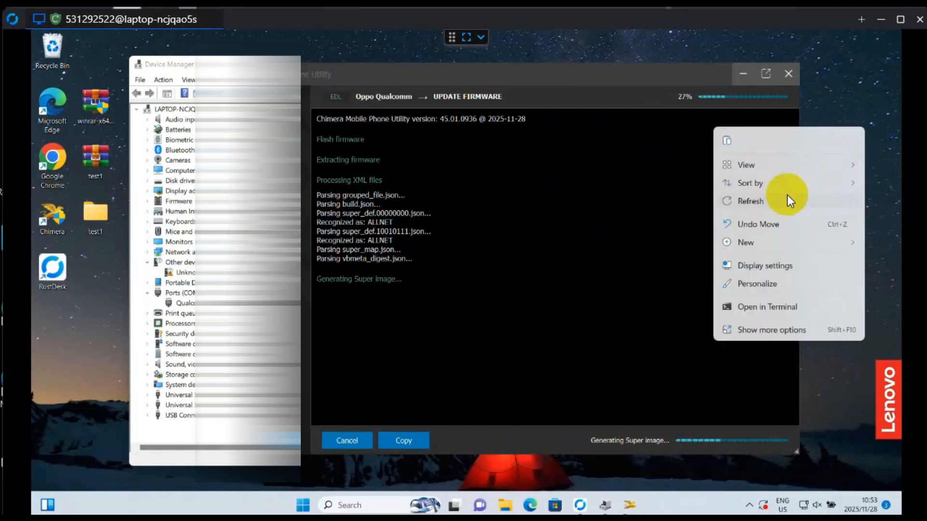
click(787, 198)
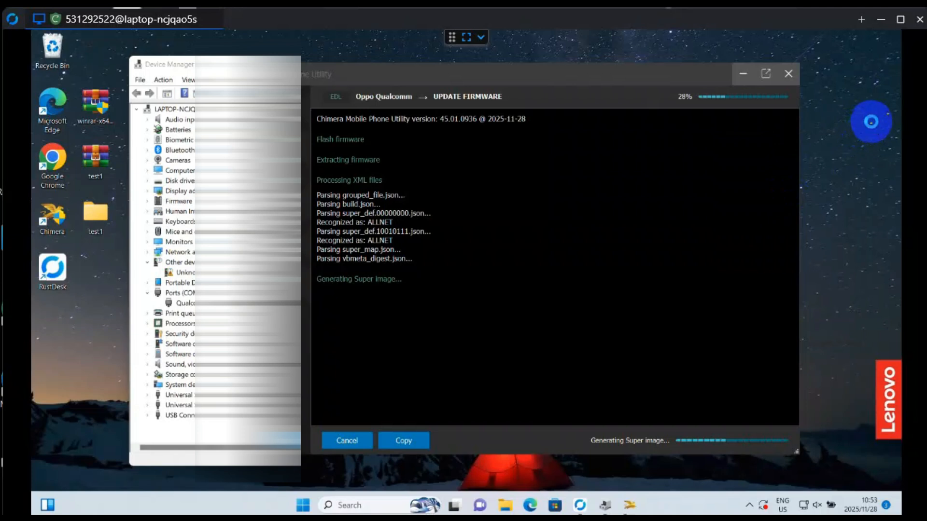
right_click(870, 121)
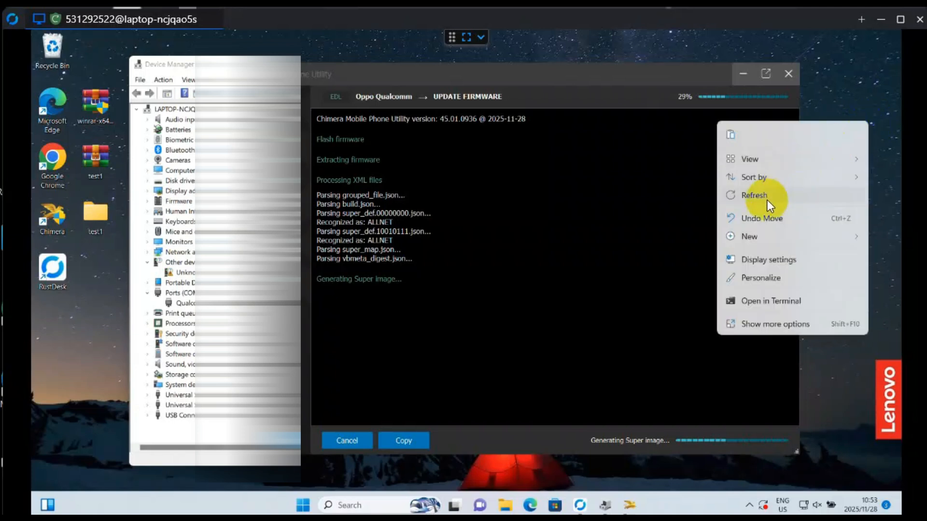
click(853, 115)
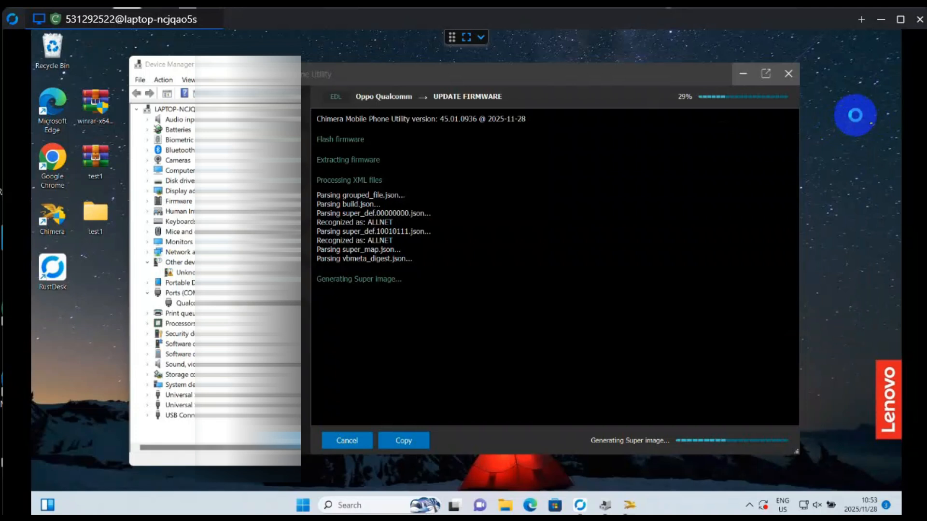
right_click(816, 142)
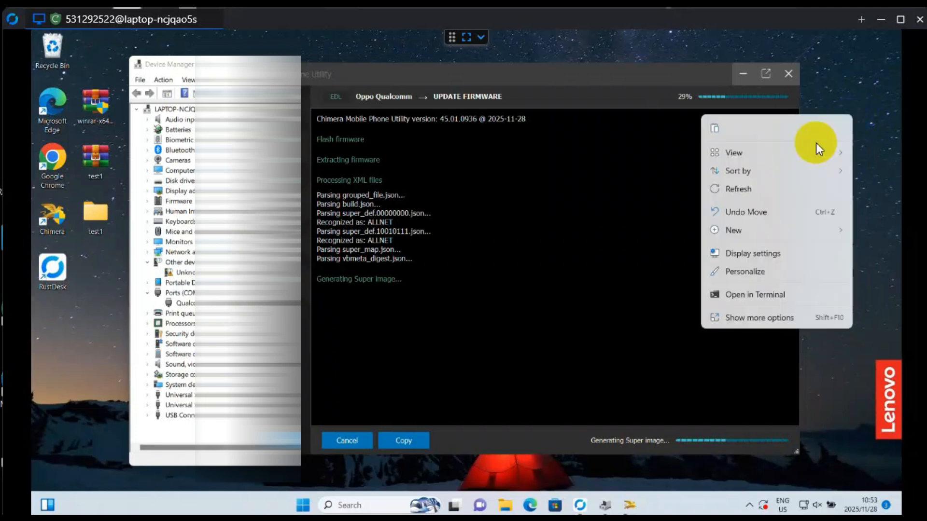
click(756, 185)
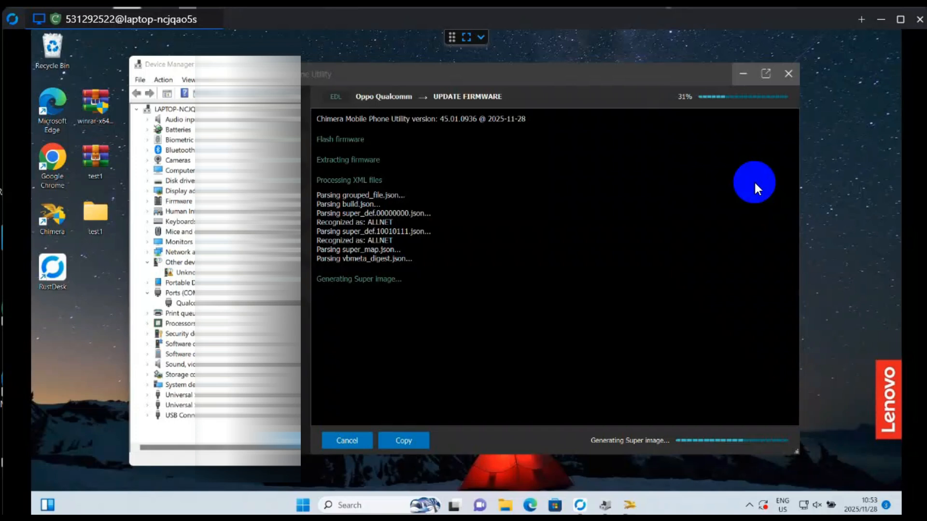
right_click(858, 140)
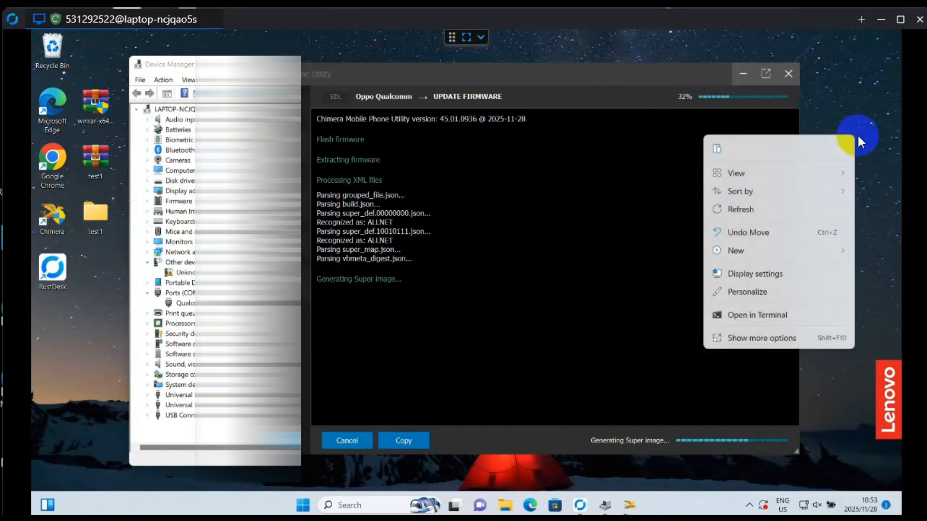
click(852, 129)
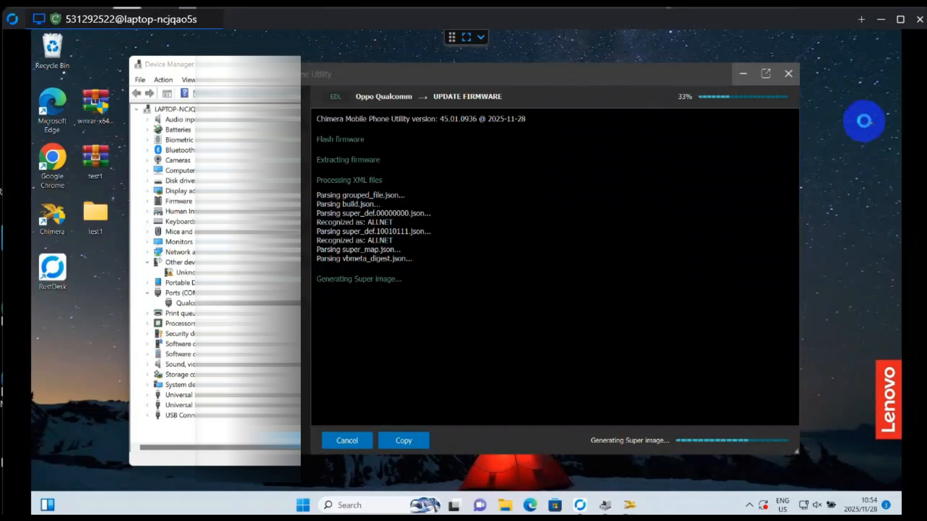
right_click(862, 121)
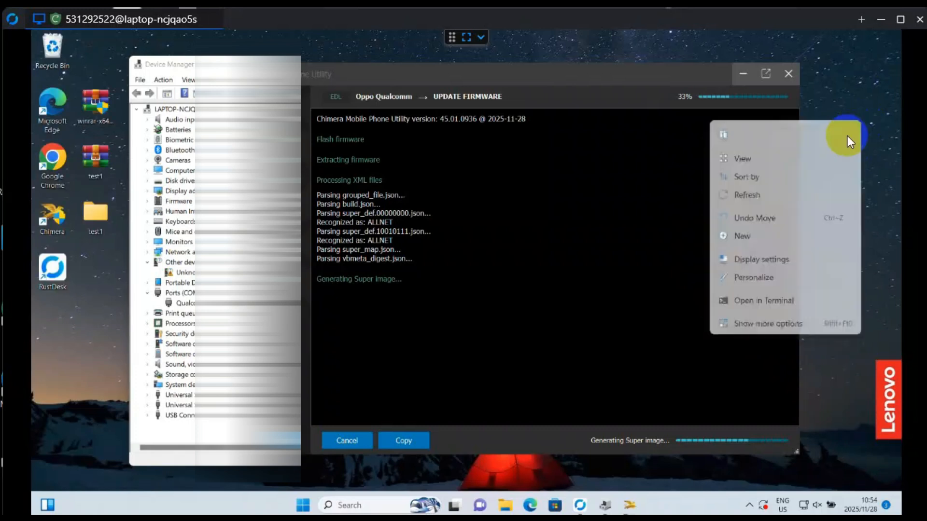
click(787, 192)
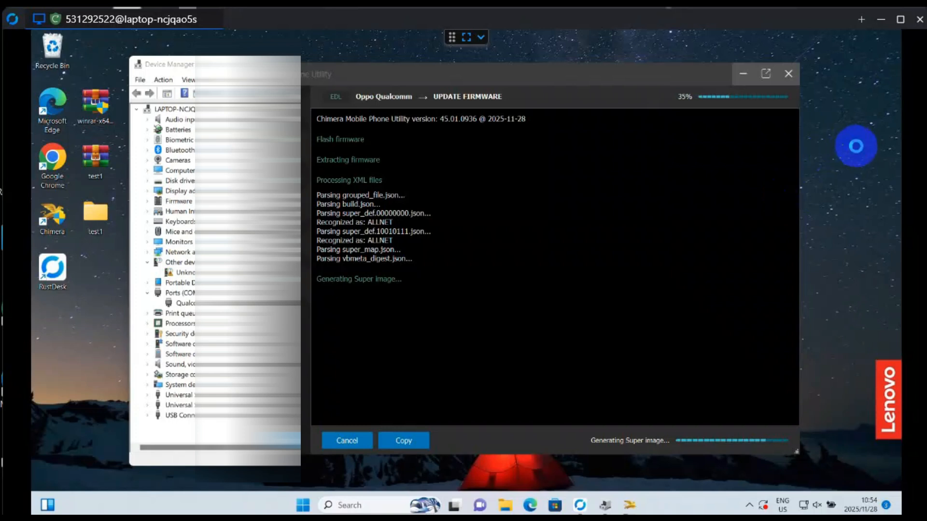
right_click(855, 146)
click(773, 220)
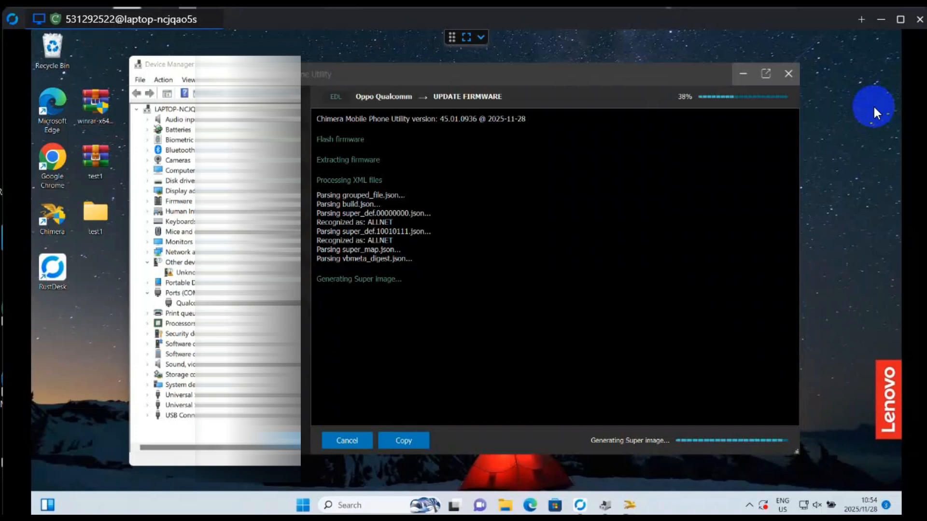
right_click(872, 107)
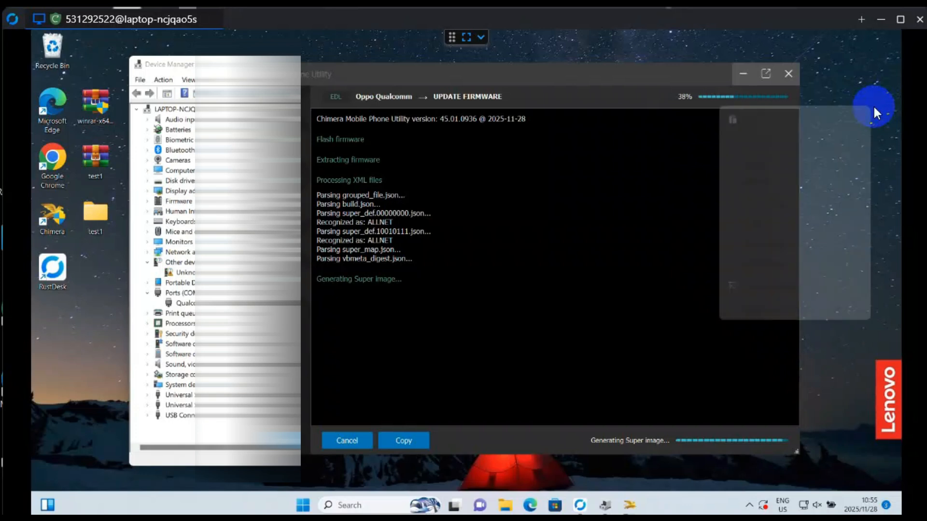
click(791, 181)
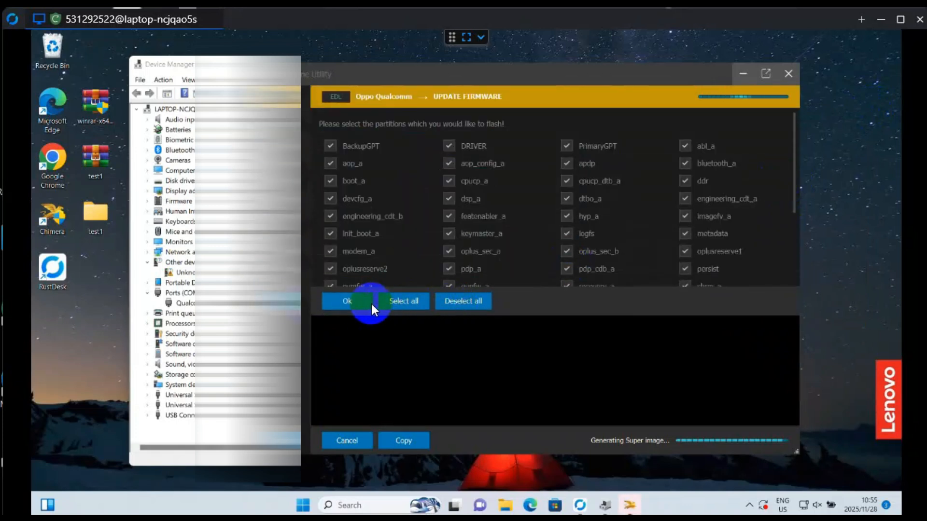
- Accept the preselected partitions to flash, leaving the selection as it is, and proceed with writing the firmware
click(352, 302)
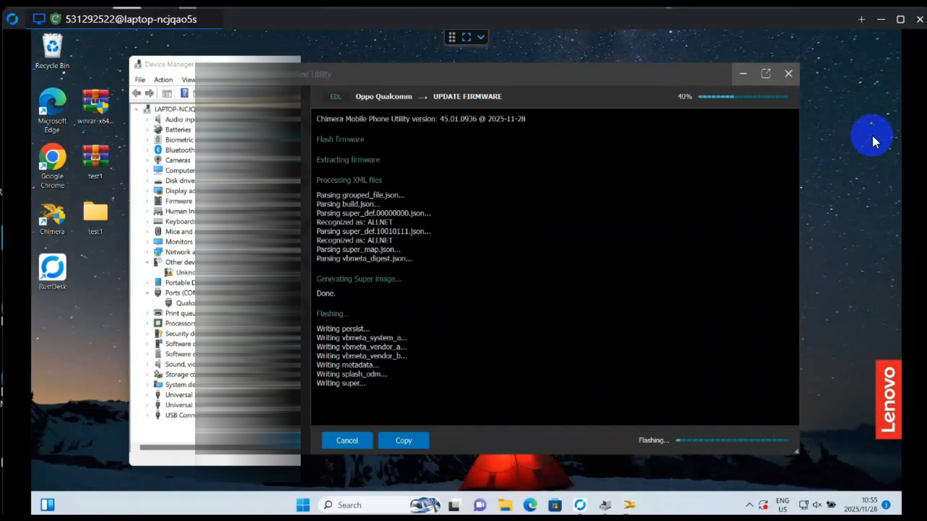
right_click(865, 142)
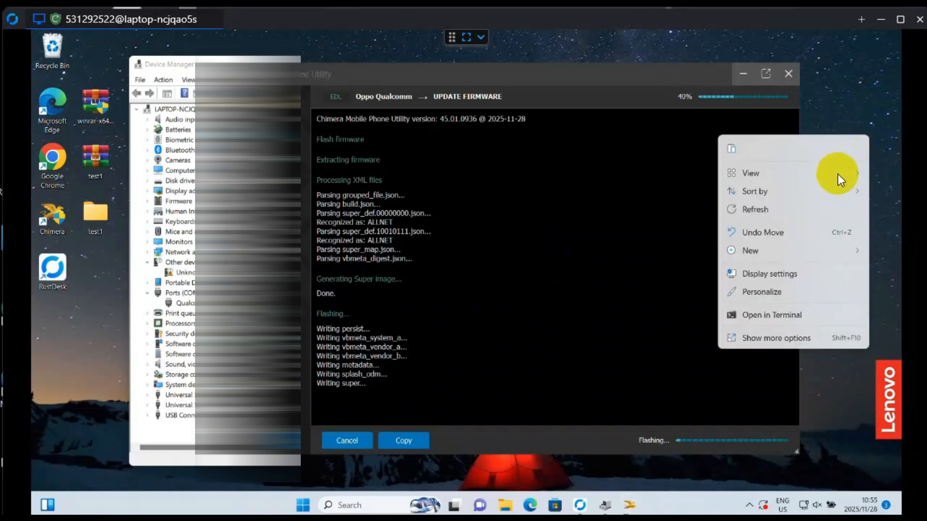
click(782, 208)
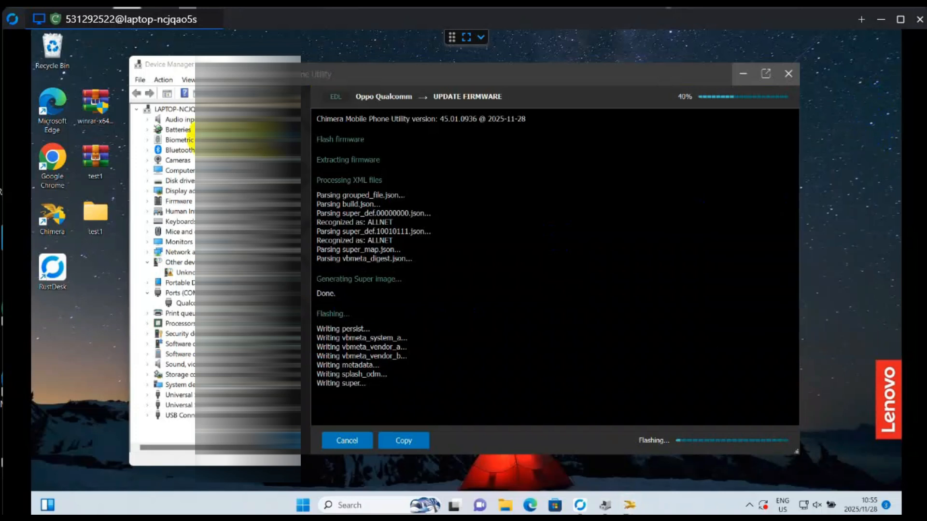
click(172, 67)
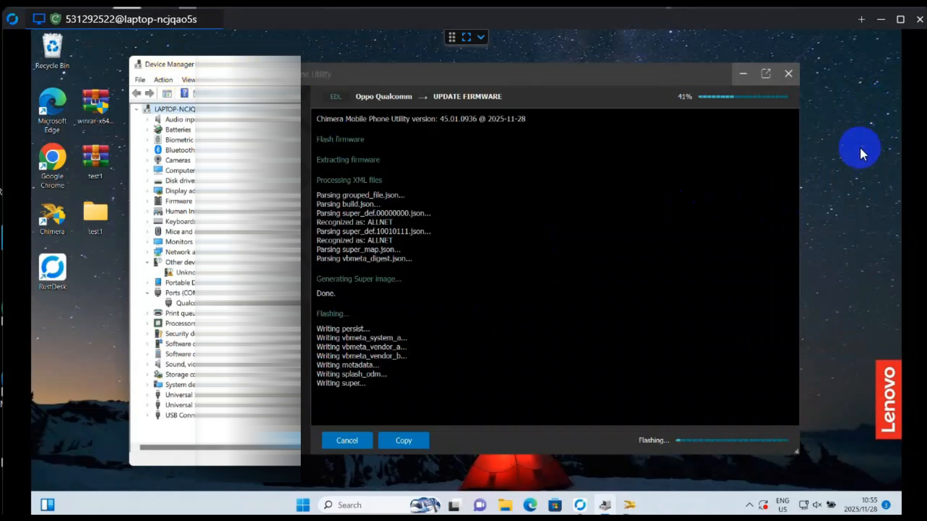
click(860, 149)
right_click(860, 153)
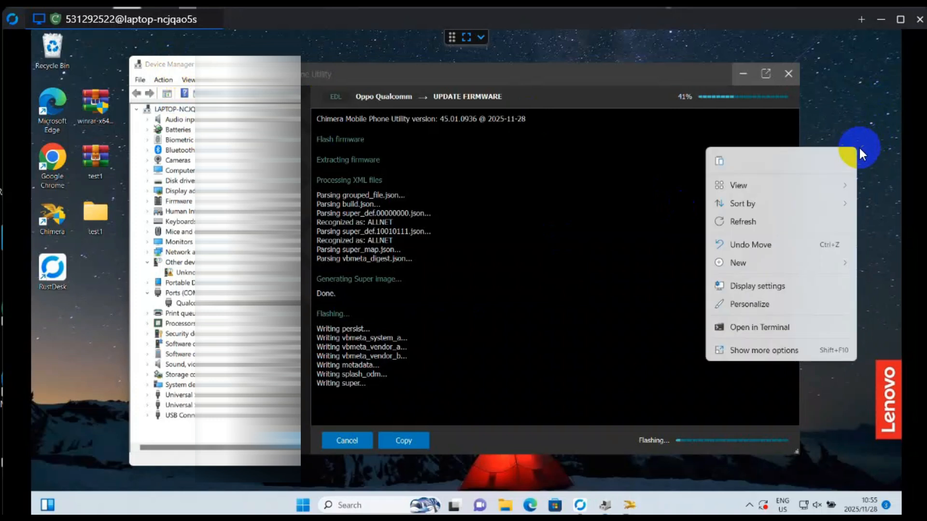
click(816, 156)
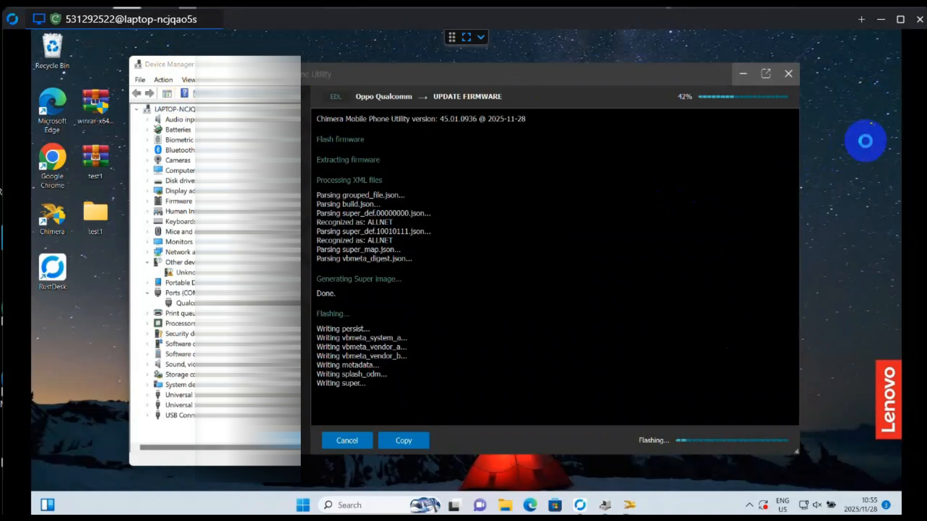
right_click(804, 199)
mouse_move(772, 177)
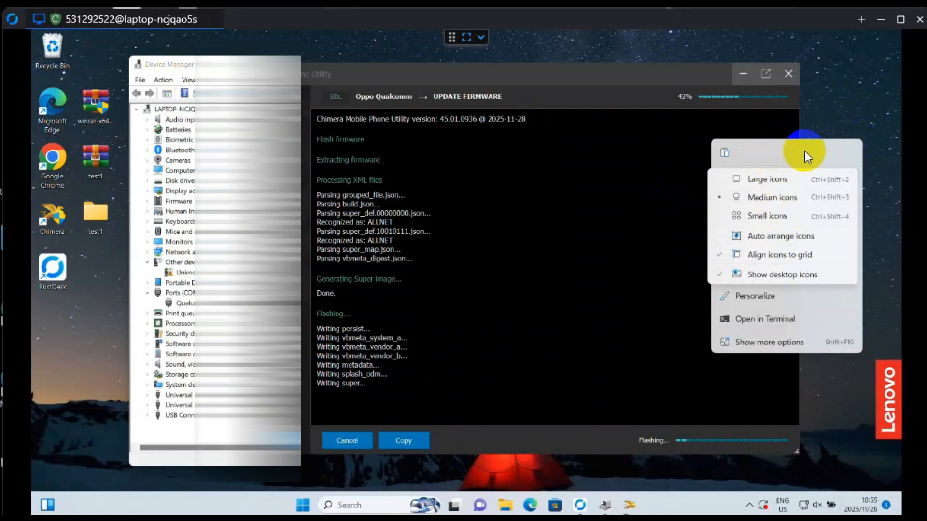
click(876, 162)
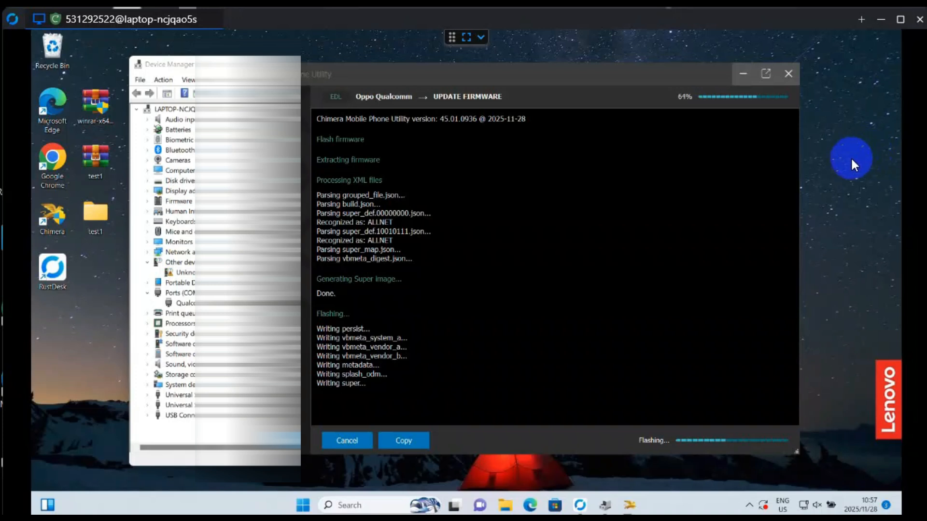
right_click(850, 157)
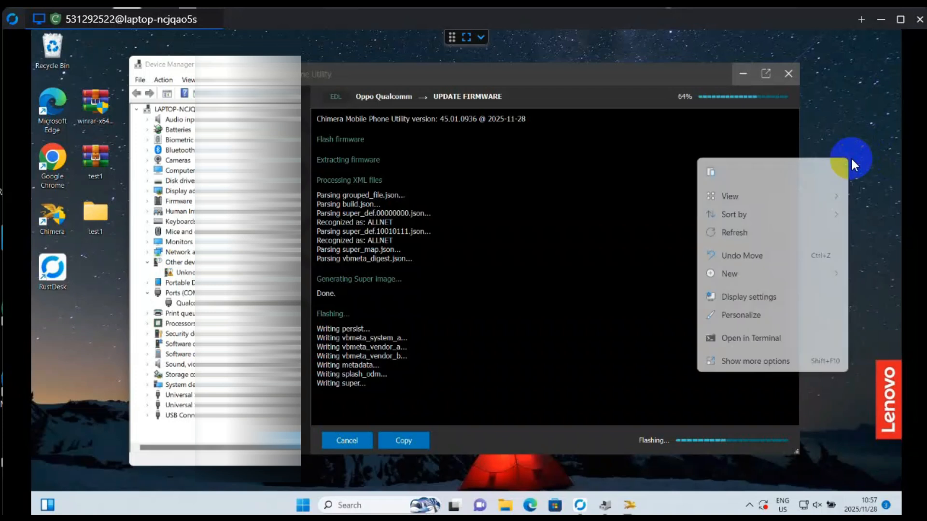
click(771, 227)
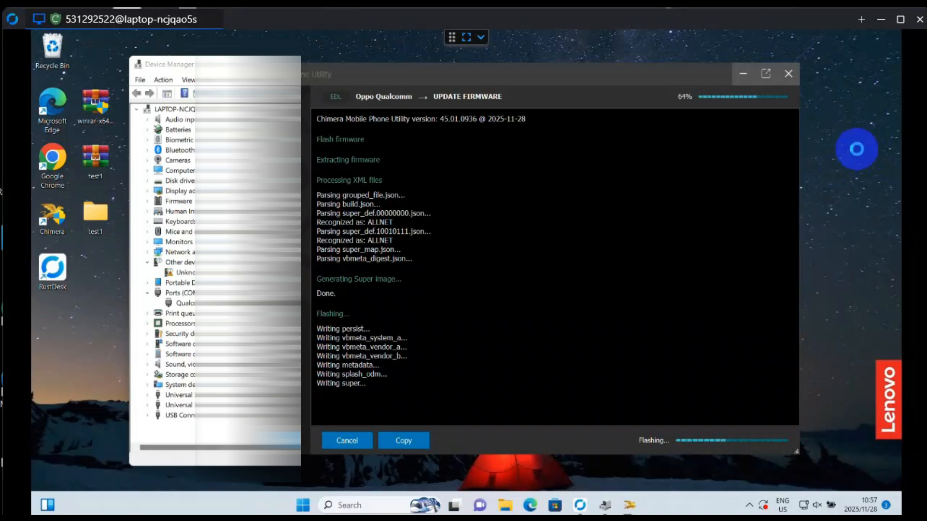
right_click(858, 151)
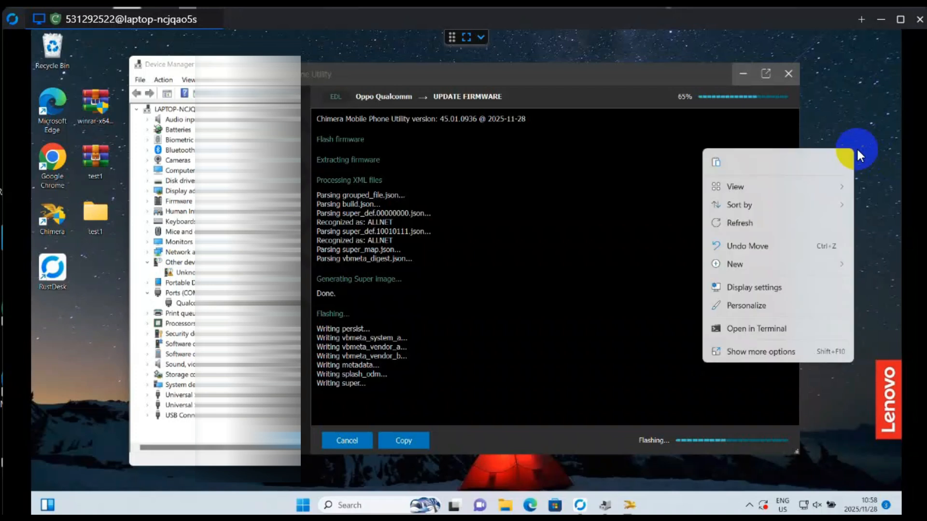
click(764, 223)
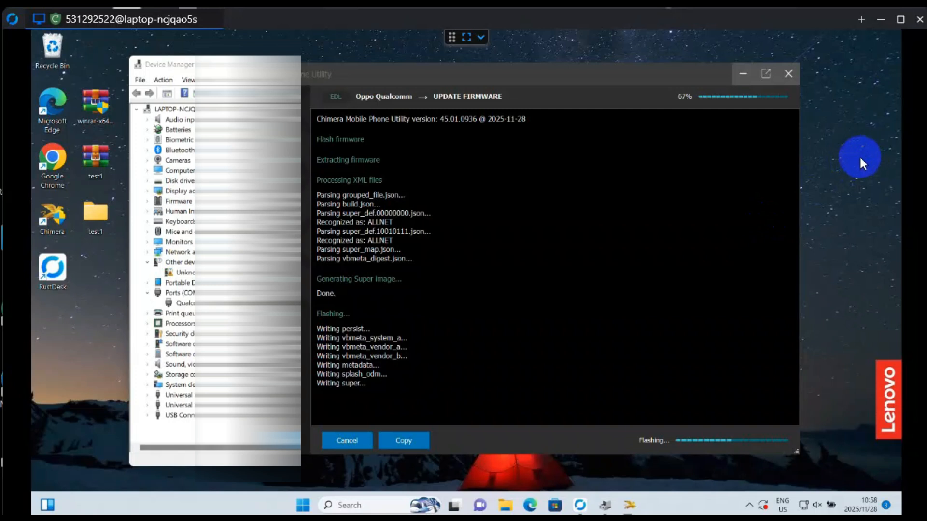
right_click(864, 155)
click(786, 228)
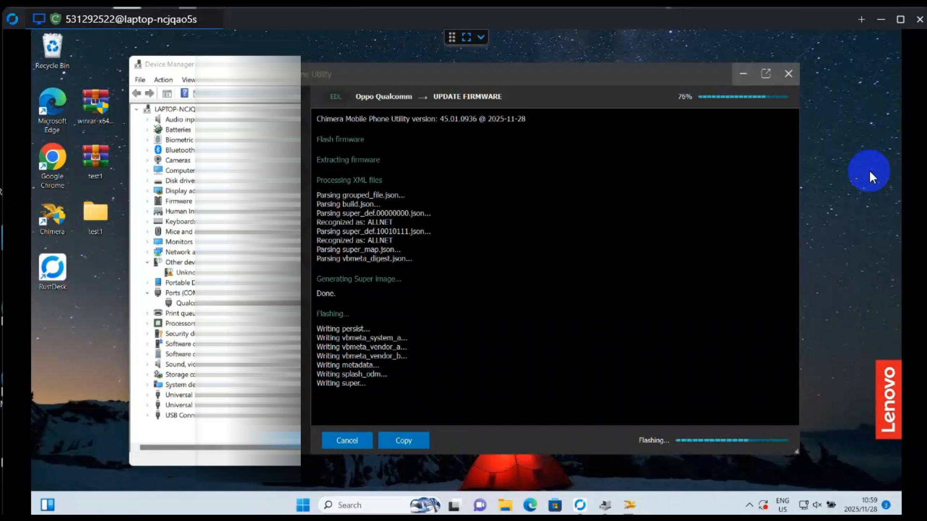
right_click(871, 178)
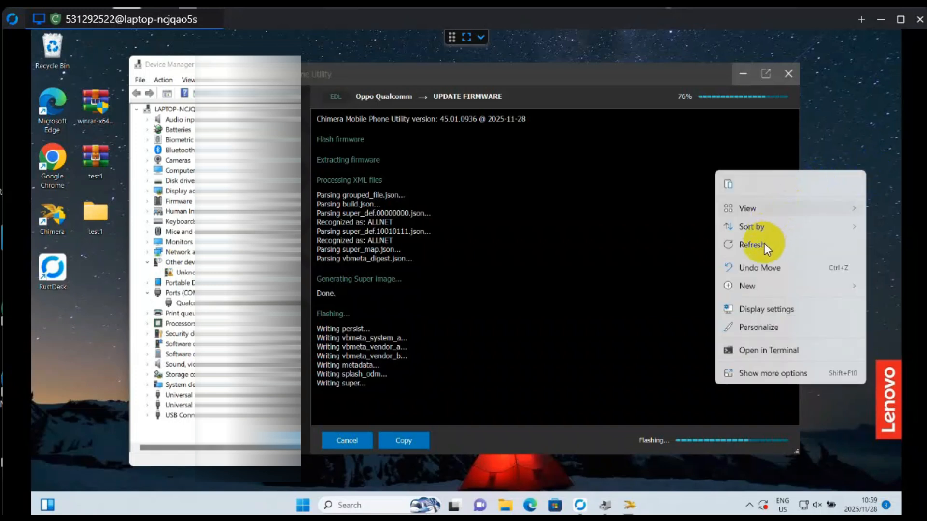
click(859, 169)
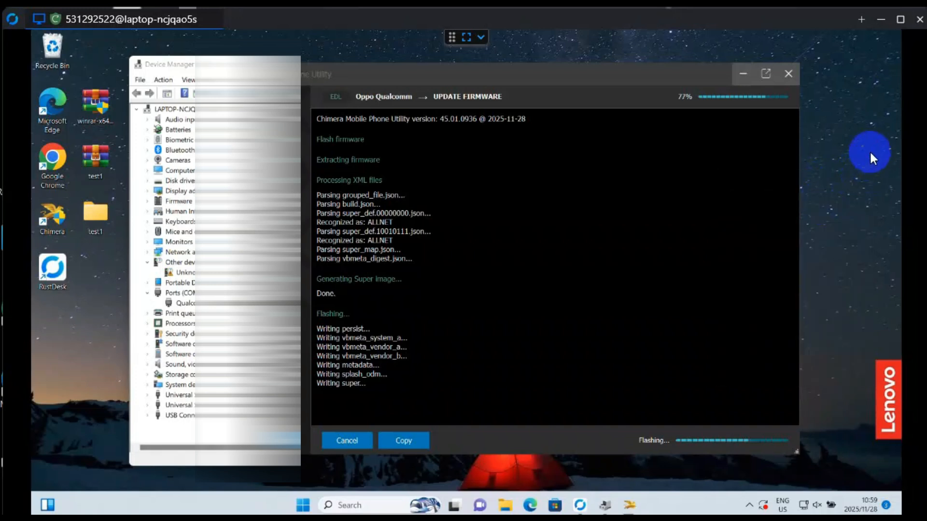
right_click(869, 151)
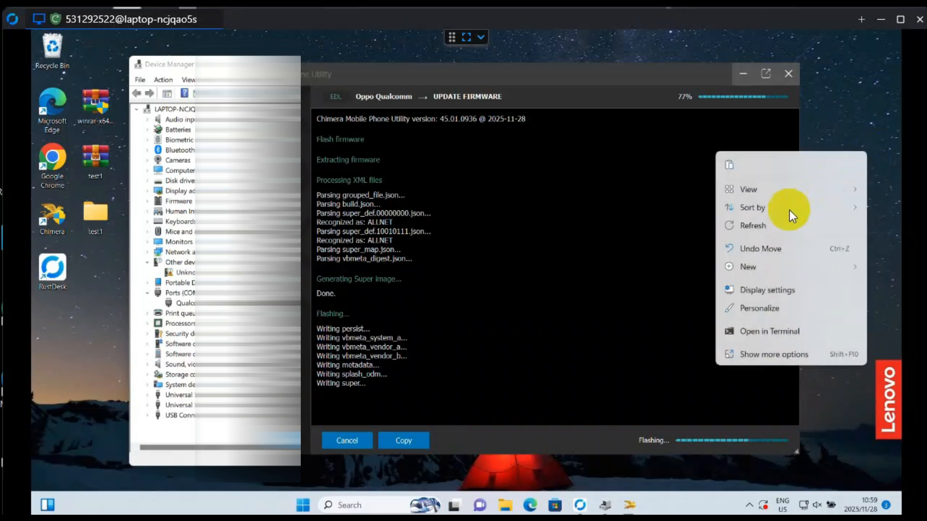
click(879, 114)
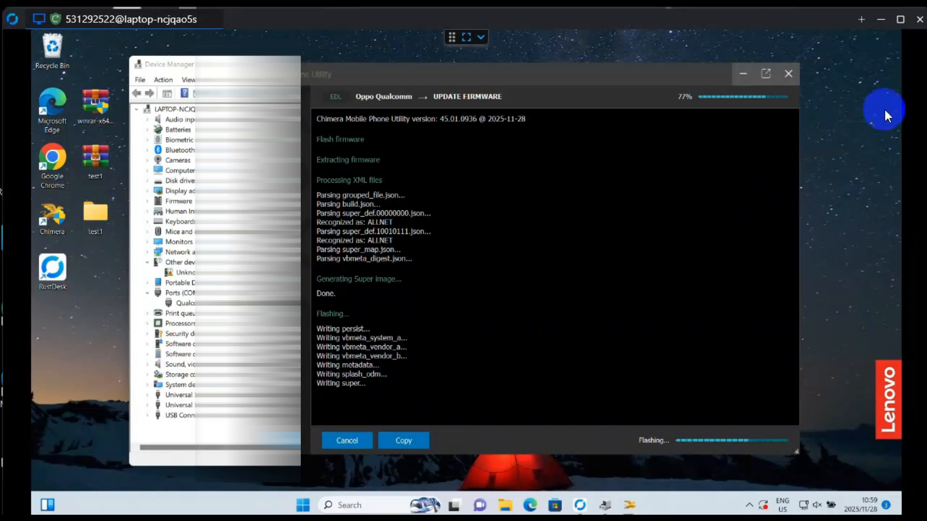
right_click(886, 114)
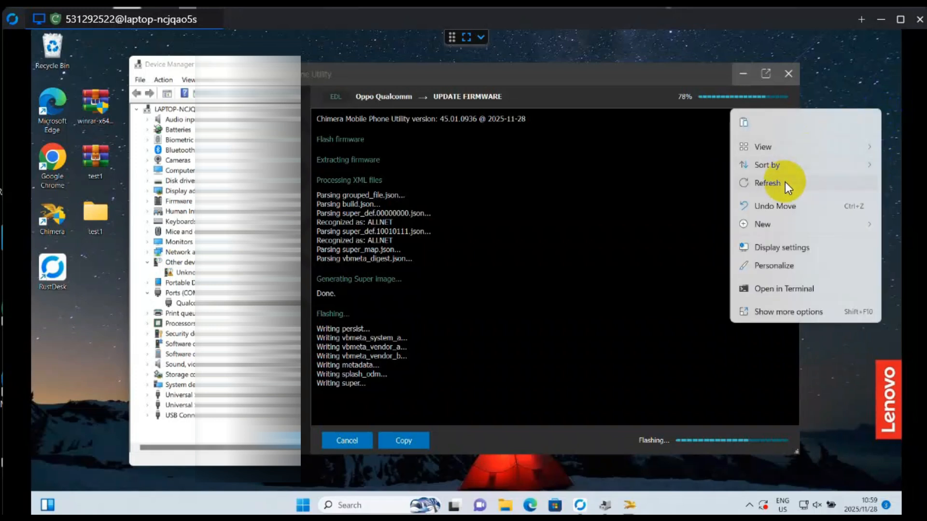
click(835, 153)
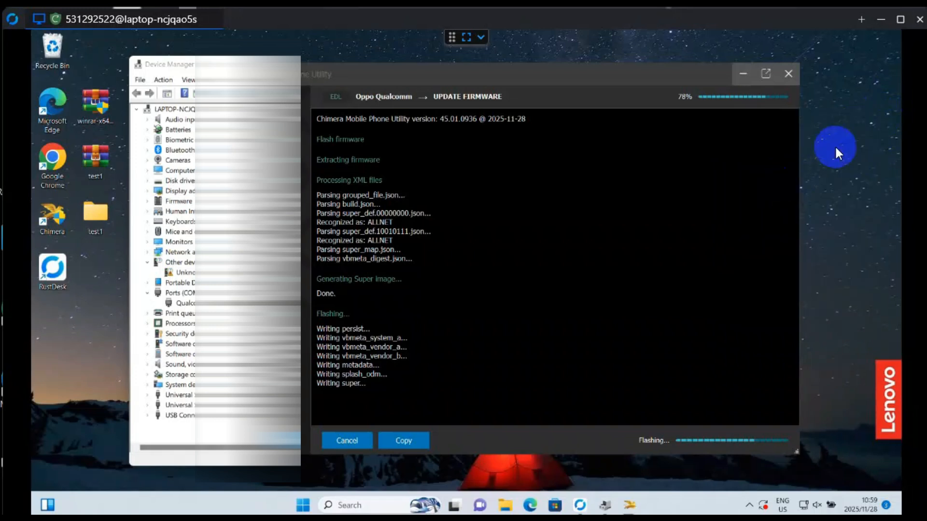
right_click(884, 114)
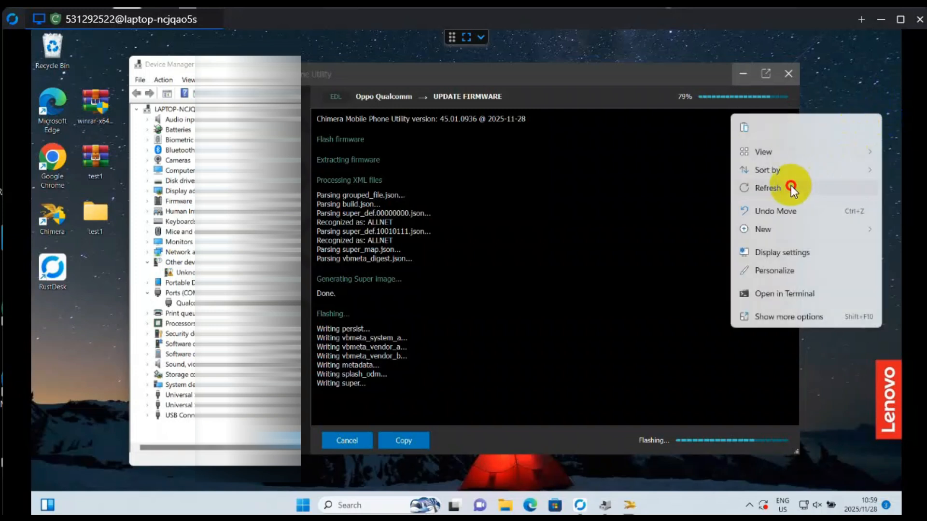
click(863, 97)
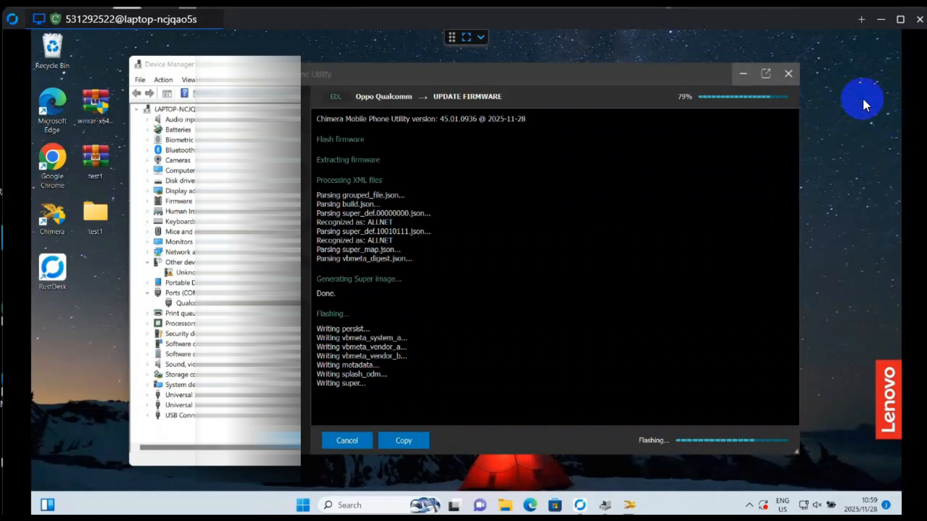
right_click(832, 135)
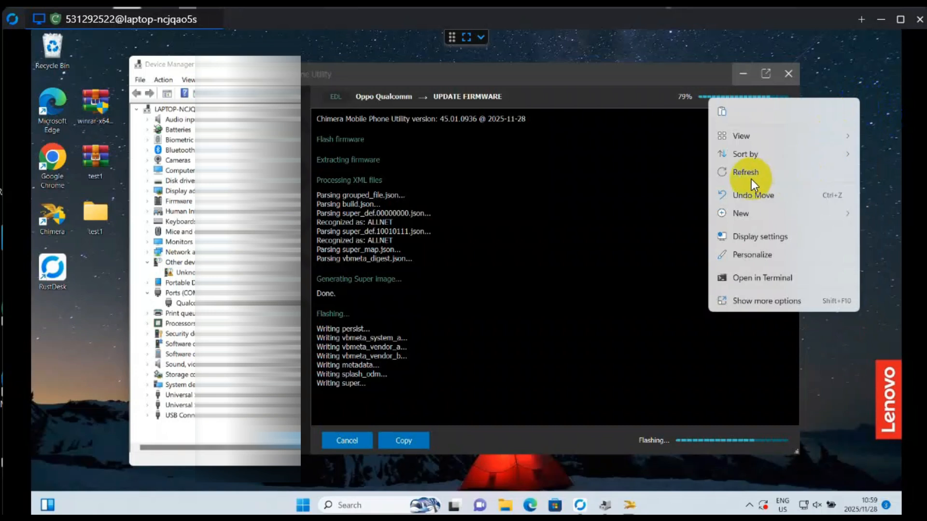
click(862, 96)
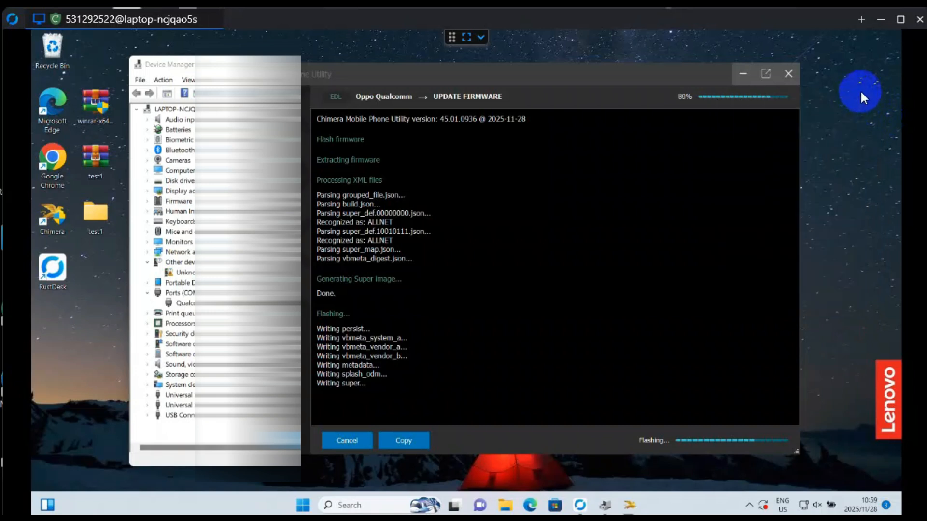
right_click(860, 91)
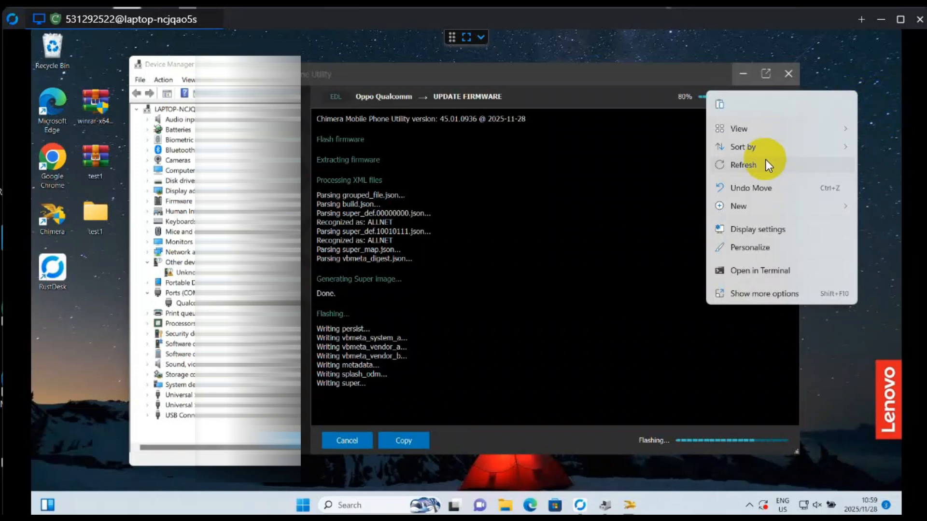
click(846, 100)
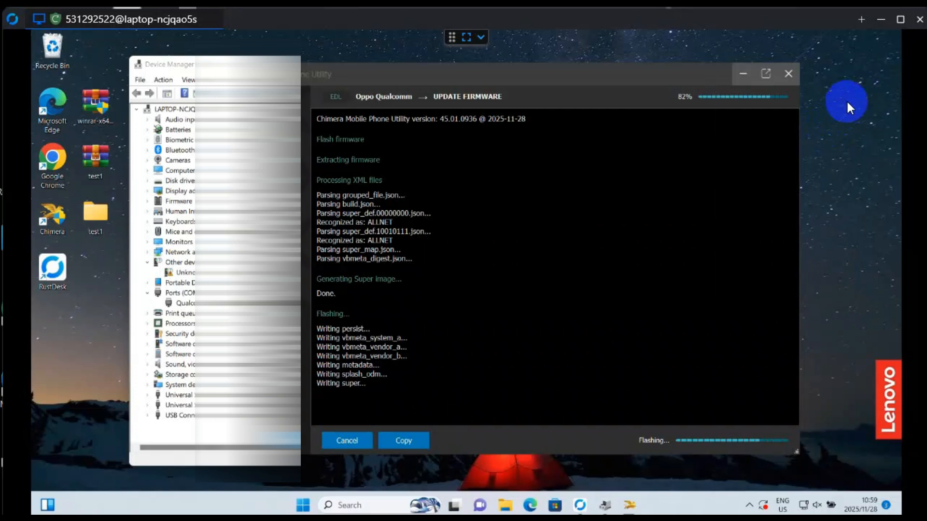
right_click(866, 139)
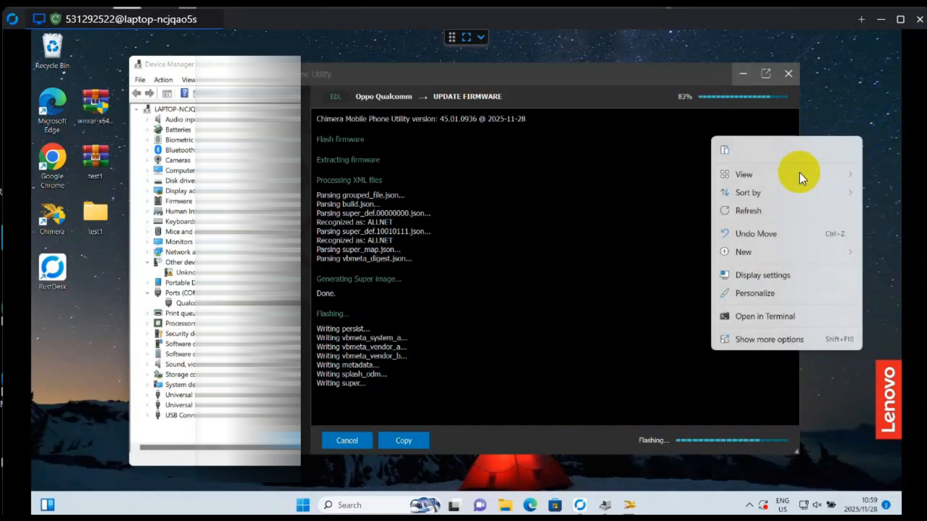
click(766, 210)
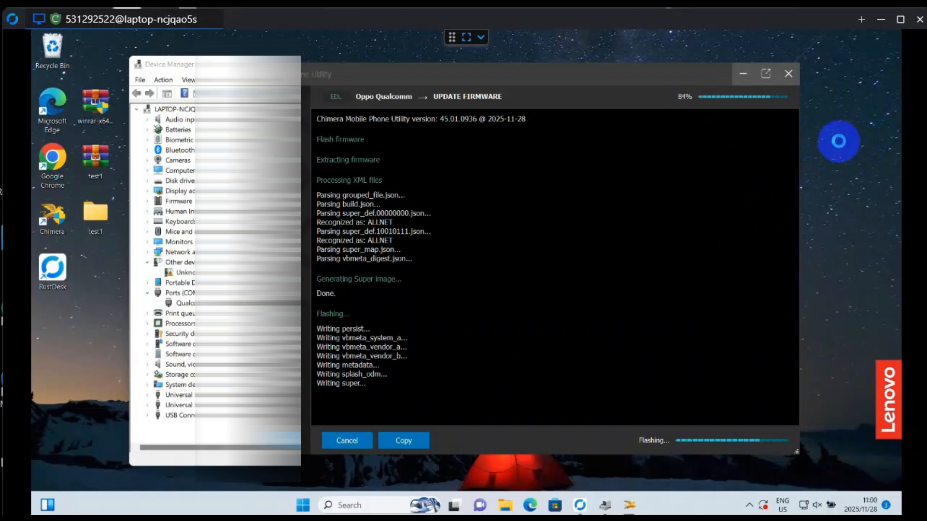
right_click(838, 141)
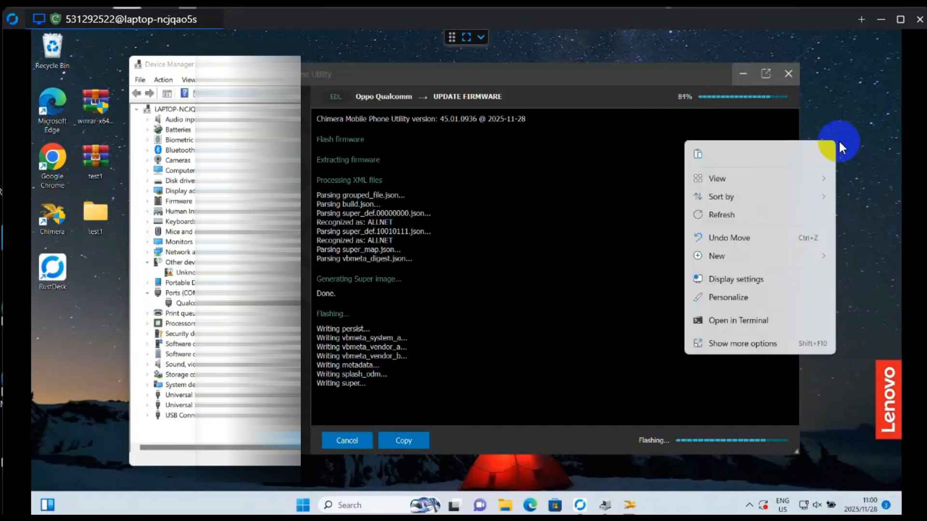
click(743, 211)
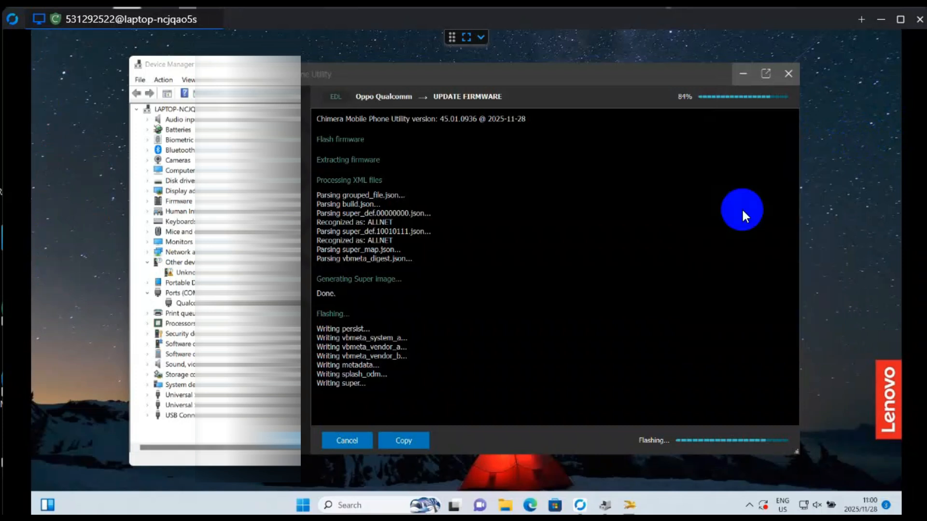
right_click(867, 135)
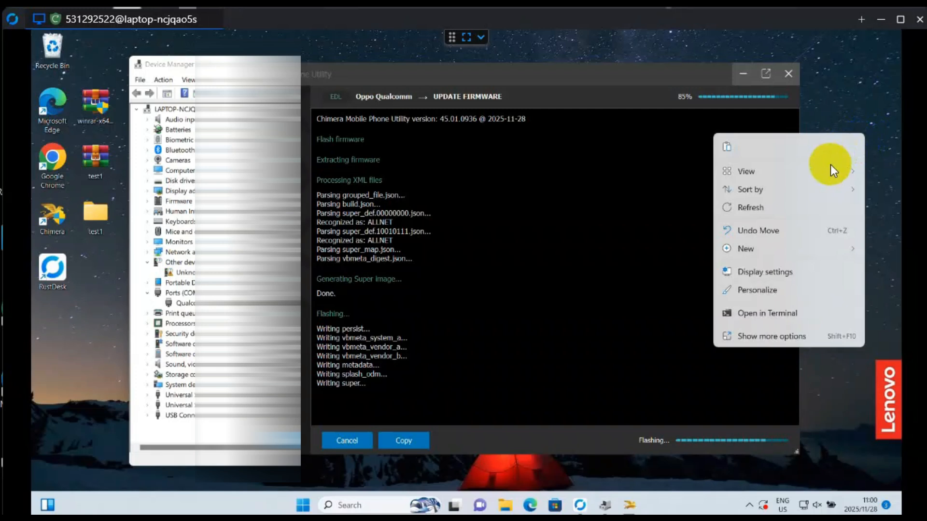
click(761, 204)
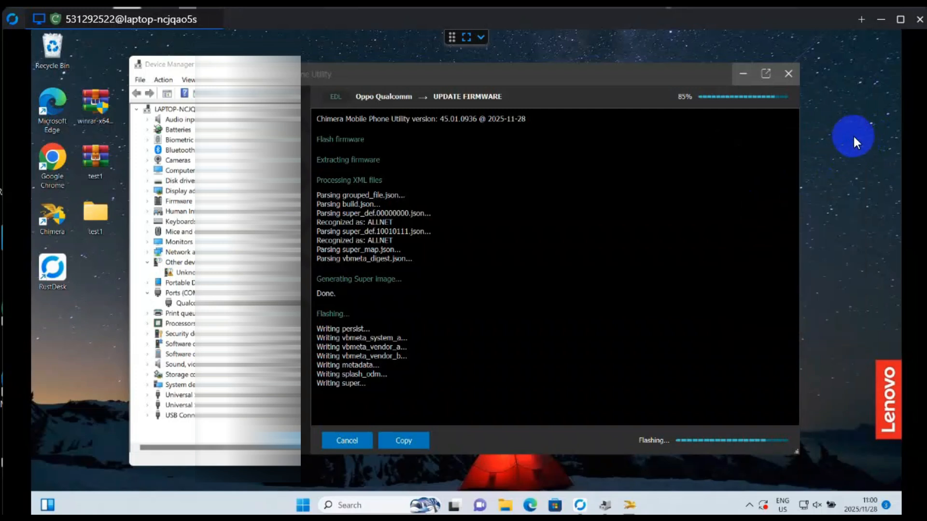
right_click(848, 138)
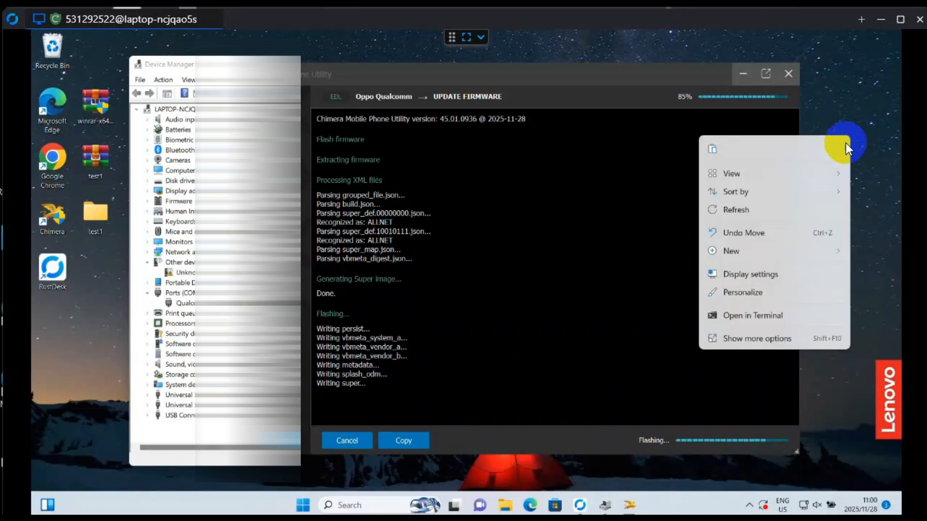
click(752, 208)
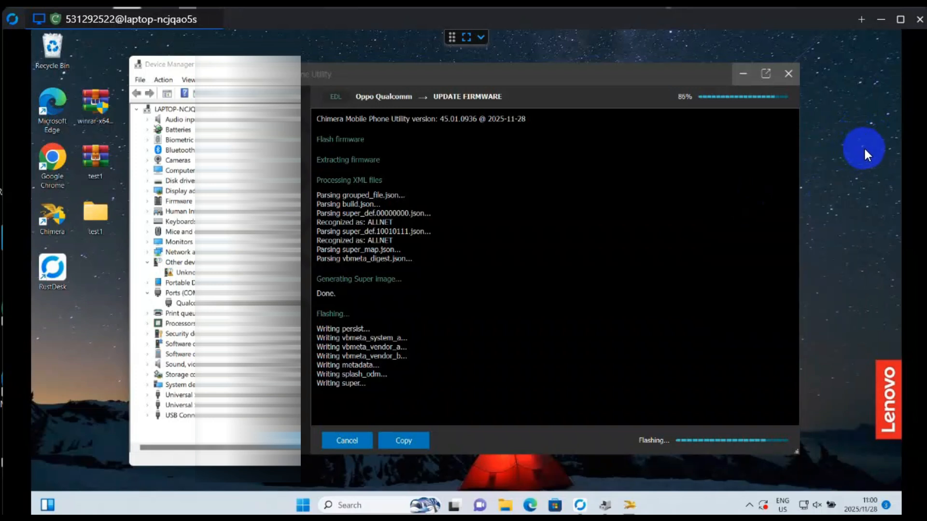
right_click(861, 154)
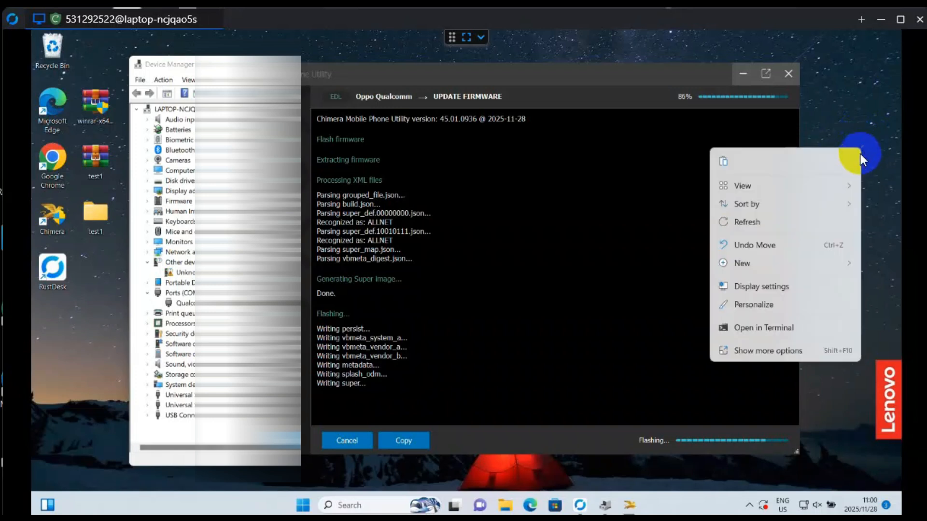
click(766, 218)
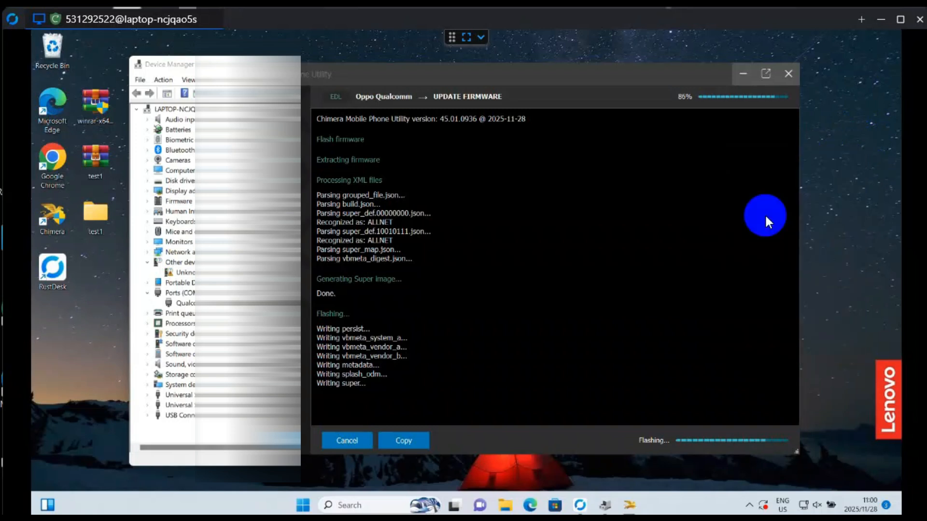
right_click(870, 129)
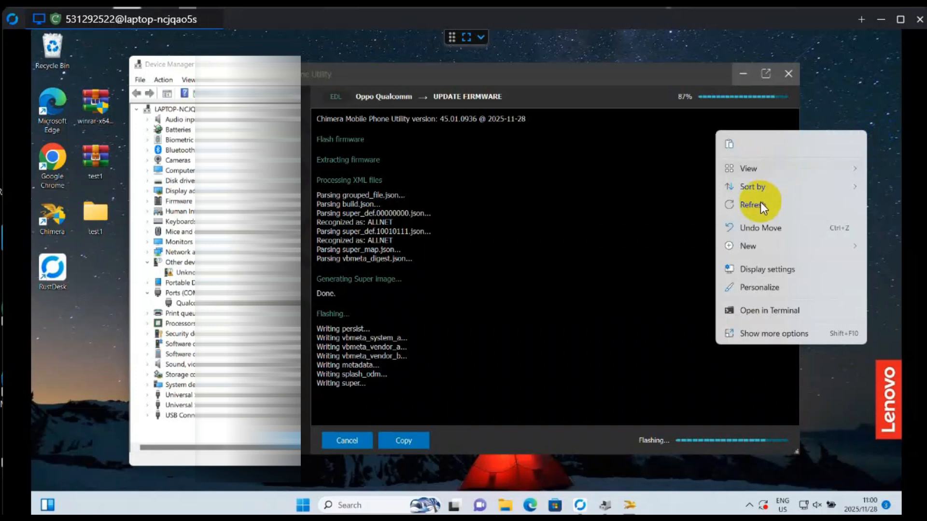
click(761, 201)
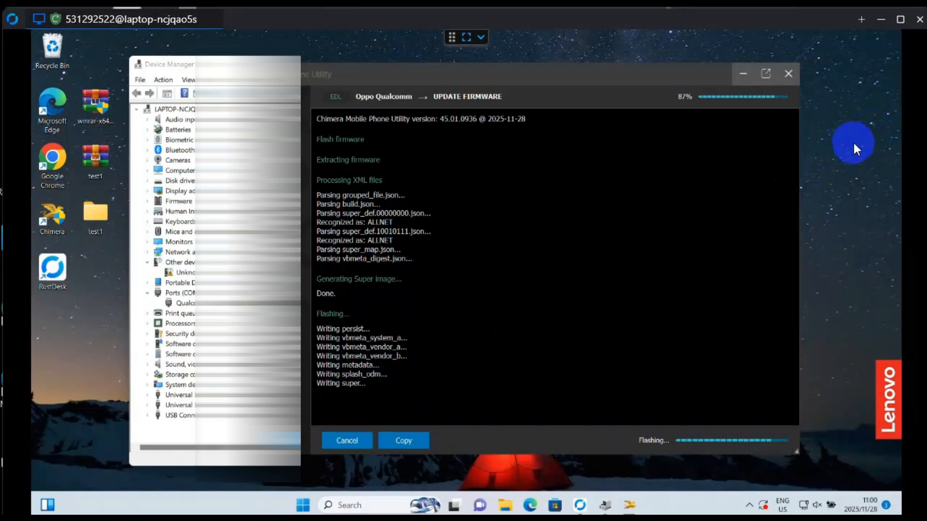
right_click(853, 143)
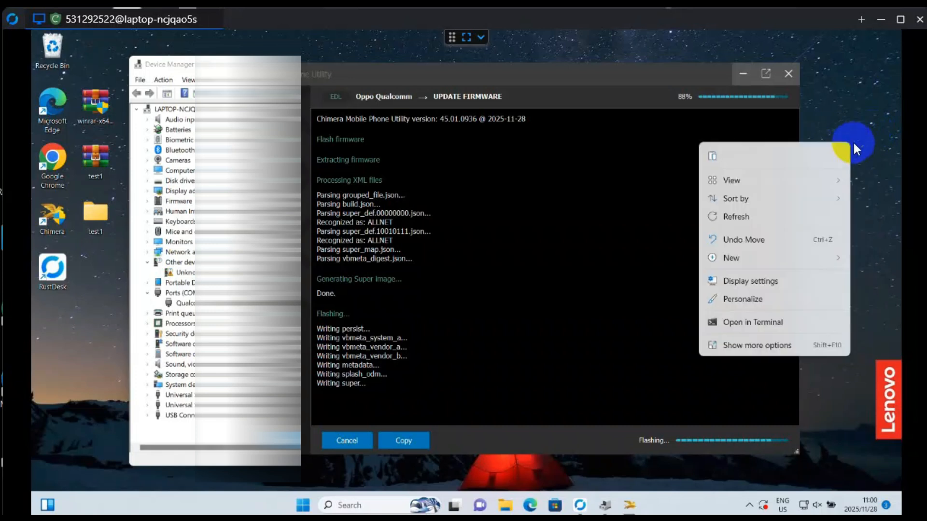
click(758, 210)
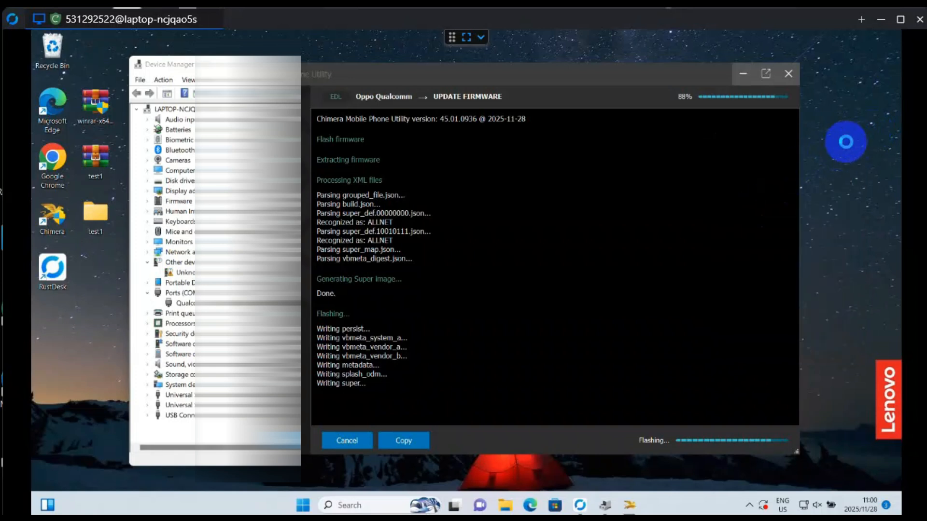
right_click(846, 143)
click(755, 215)
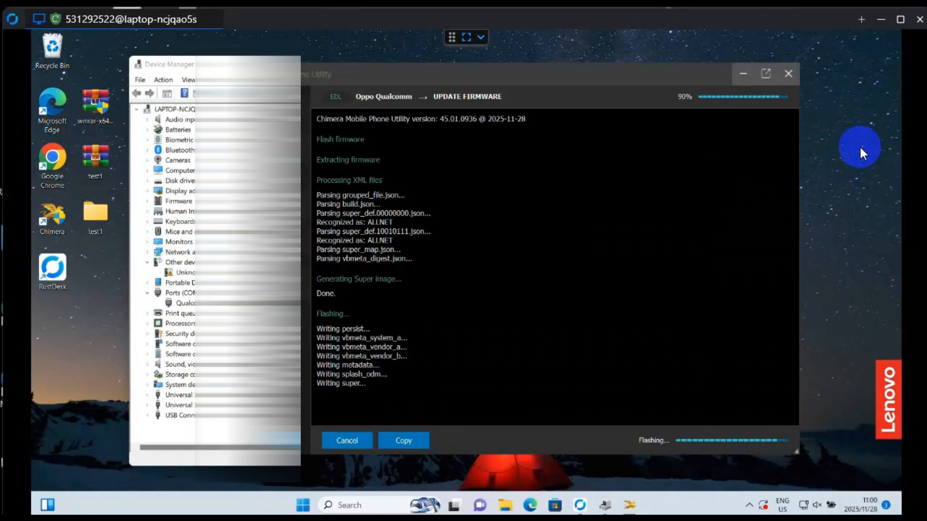
right_click(860, 149)
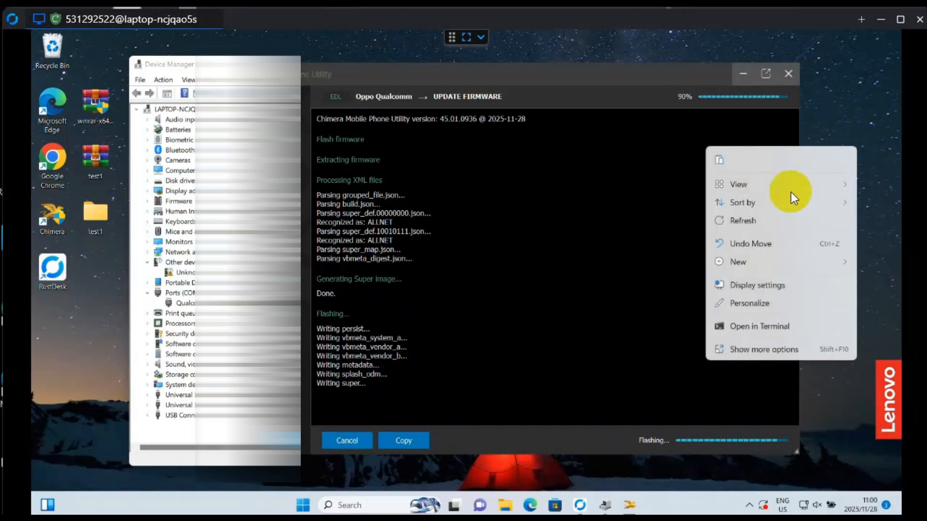
click(763, 221)
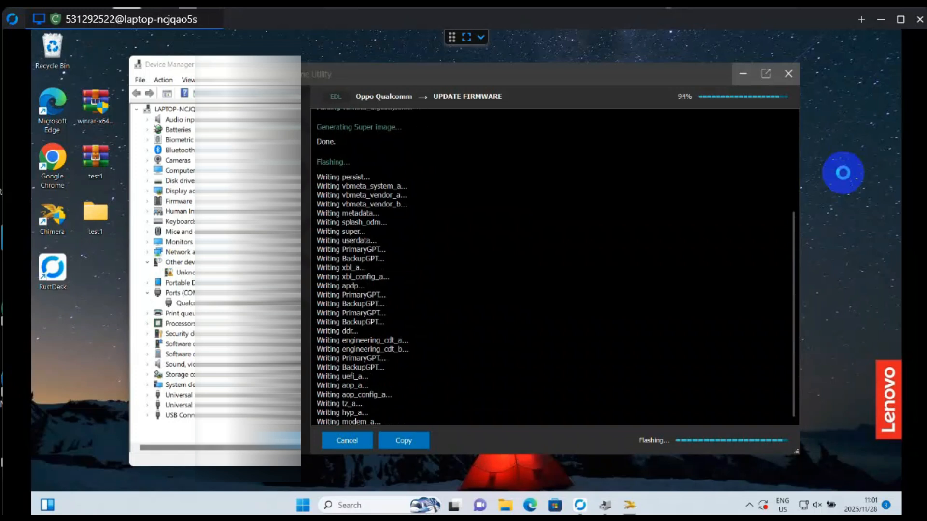
right_click(844, 175)
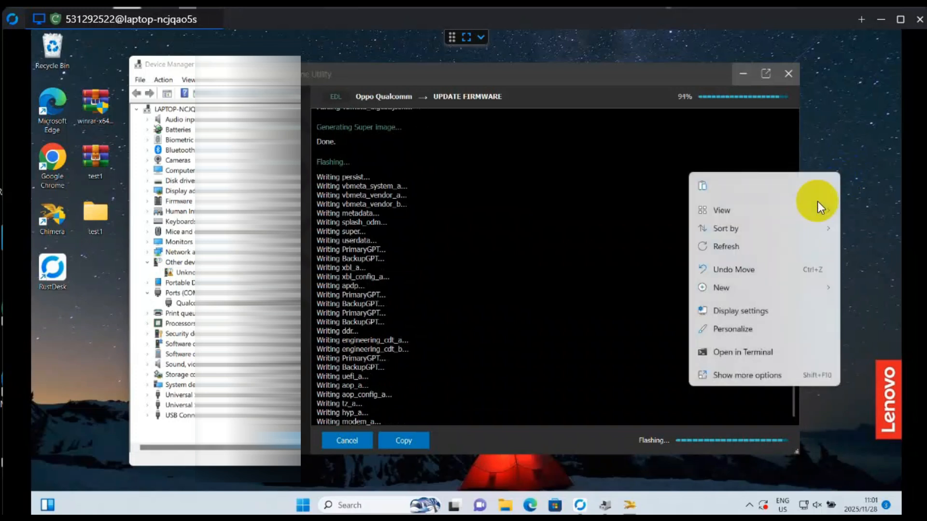
click(747, 246)
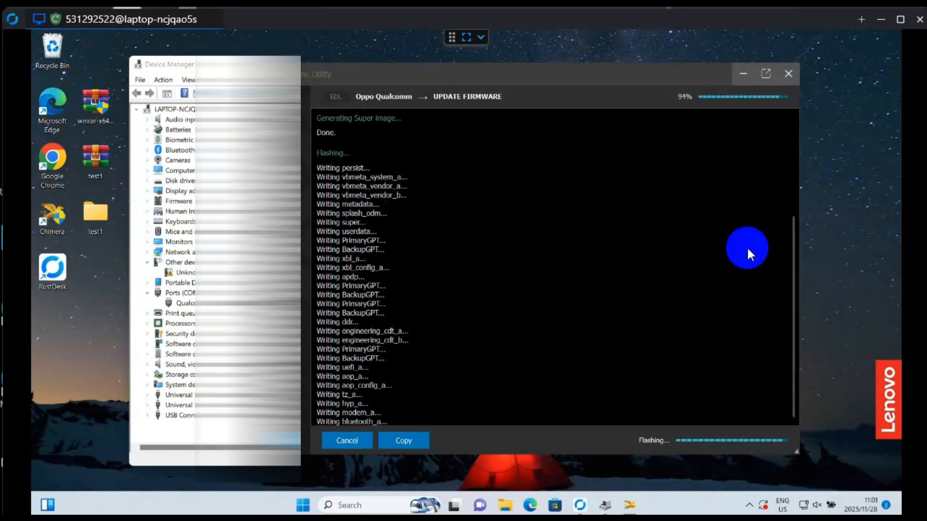
right_click(878, 169)
click(783, 242)
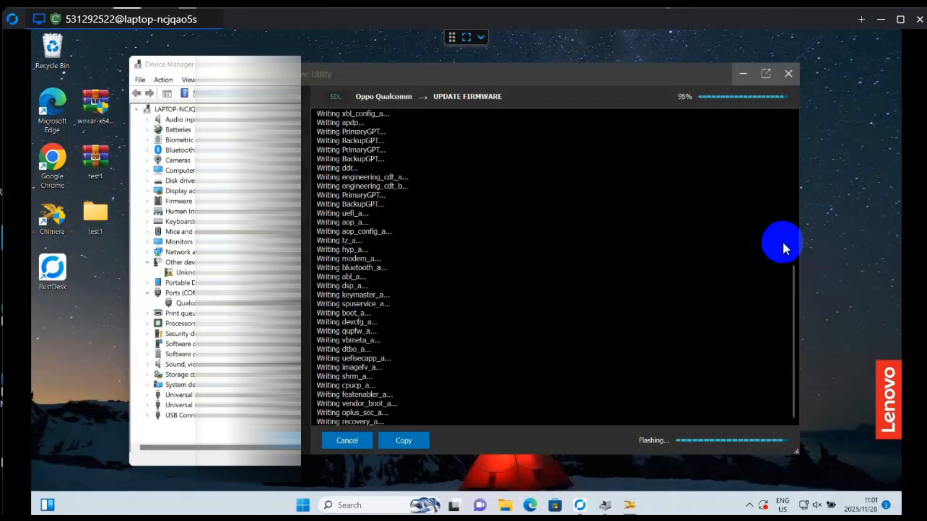
right_click(878, 173)
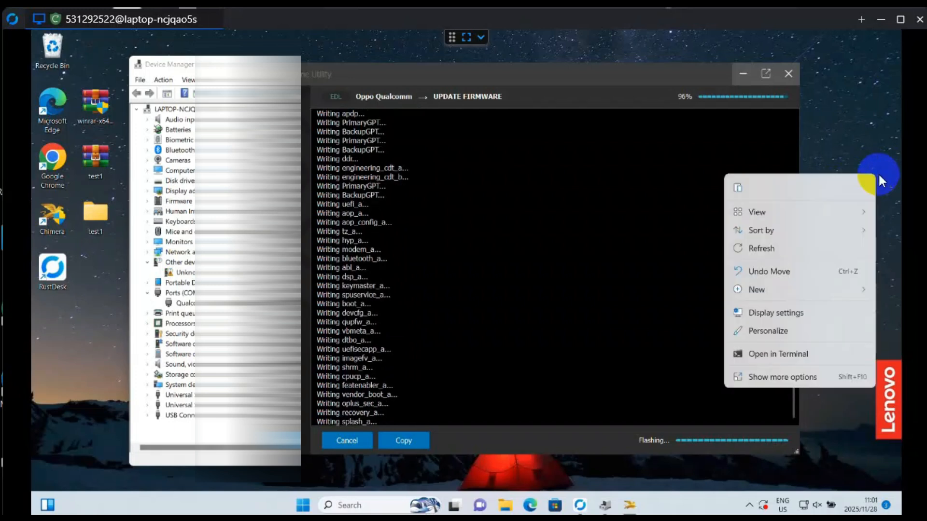
click(753, 245)
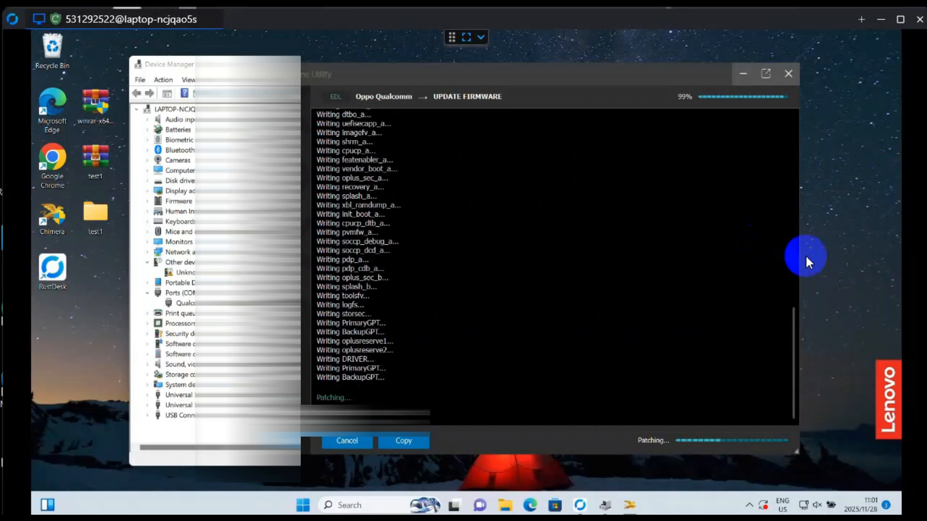